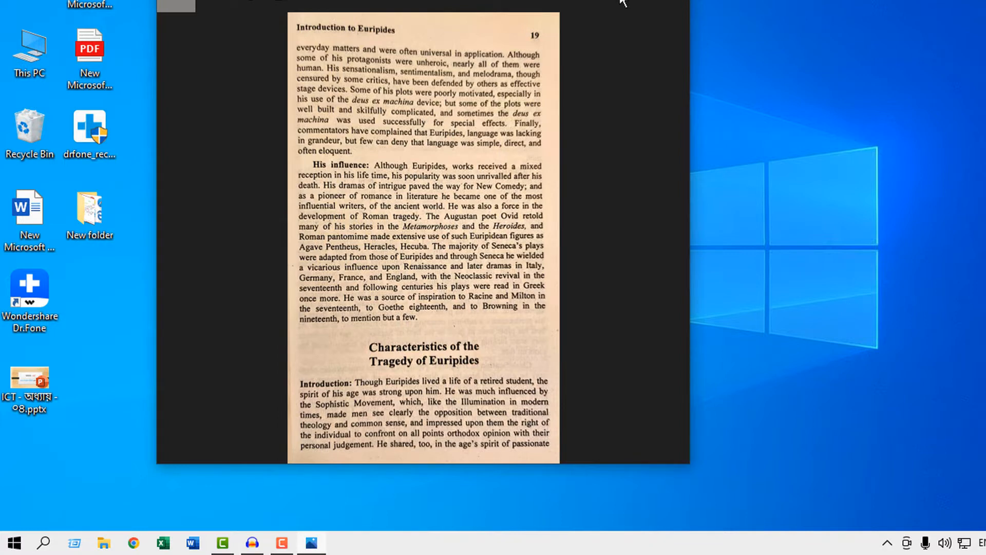
Step: Close the picture preview, switch to Microsoft Word and create a blank document in a maximized window
{"action": "left_click", "coordinate": [673, 2]}
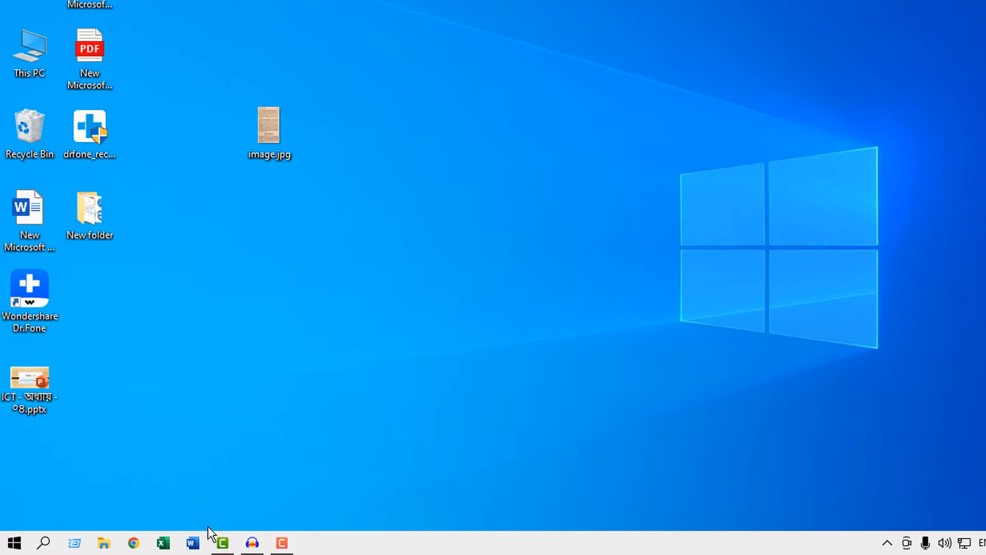
{"action": "left_click", "coordinate": [193, 542]}
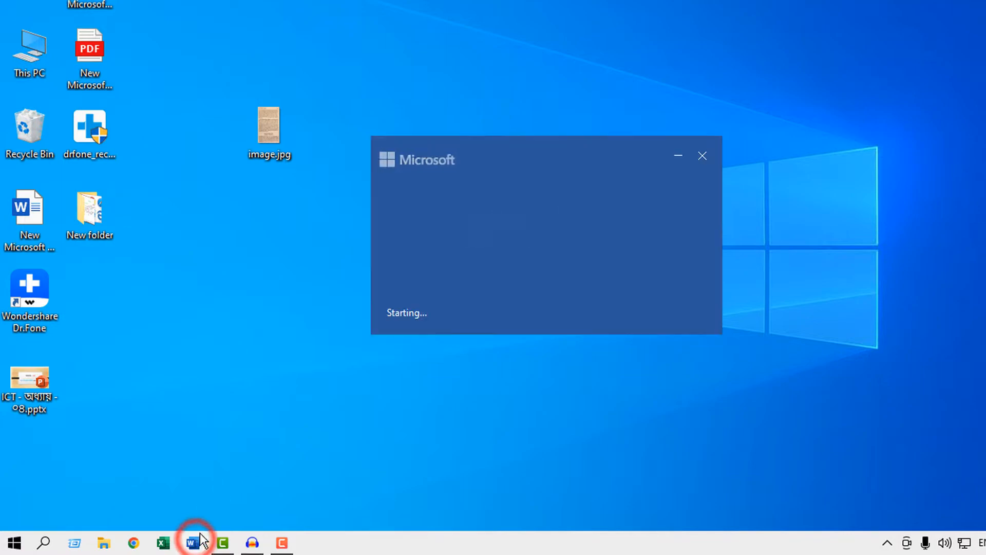
{"action": "left_click", "coordinate": [575, 129]}
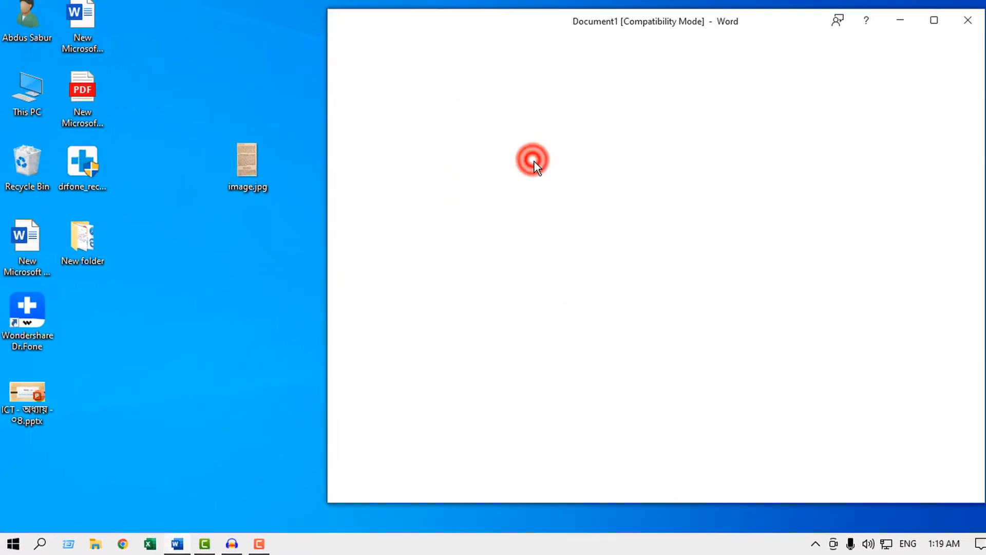
{"action": "left_click", "coordinate": [910, 26]}
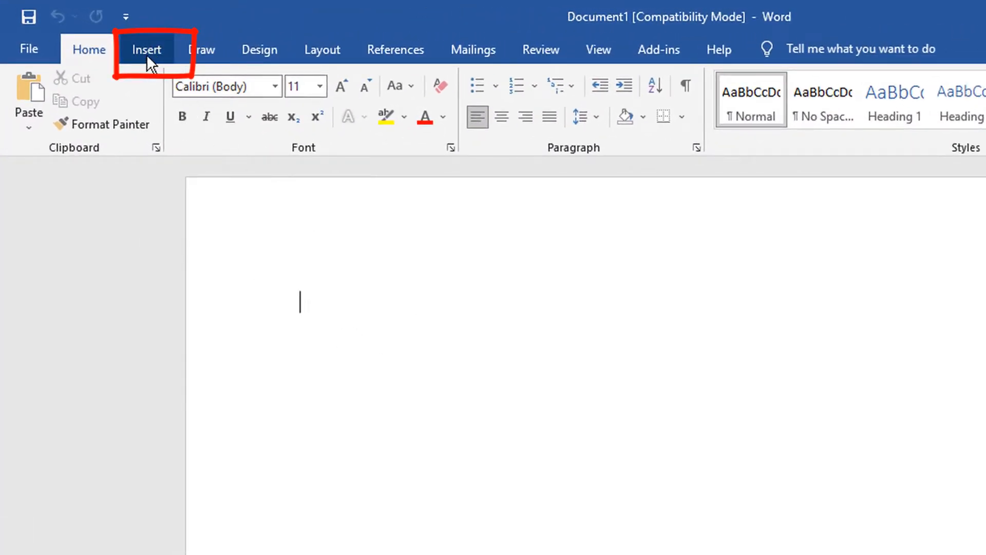
Step: Insert the picture image.jpg from the Desktop folder into the blank document
{"action": "left_click", "coordinate": [147, 52]}
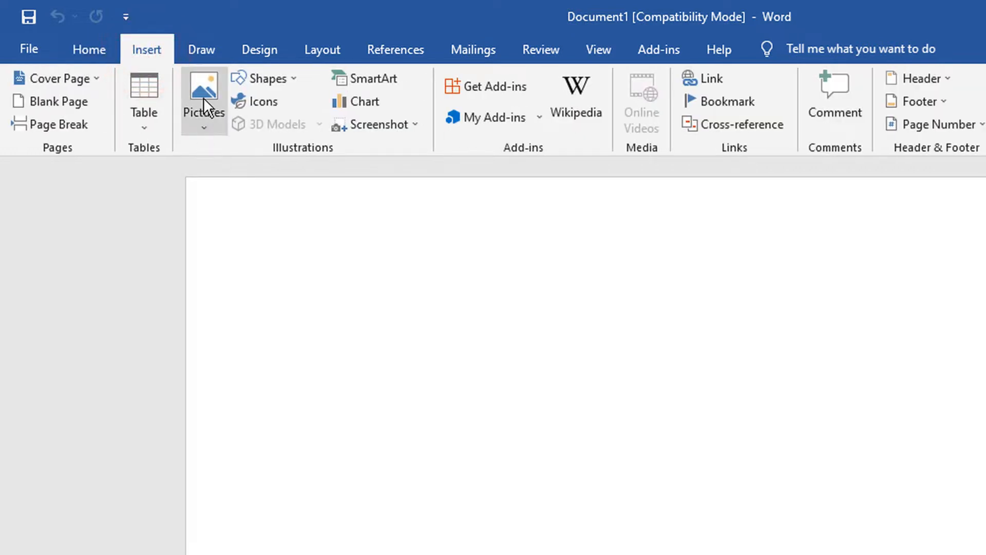
{"action": "left_click", "coordinate": [206, 125]}
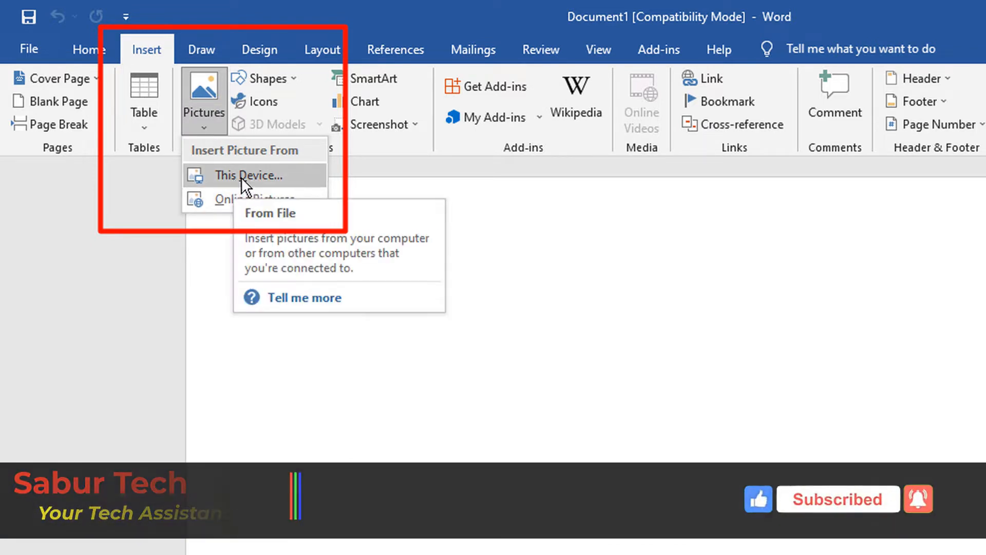
{"action": "left_click", "coordinate": [238, 177]}
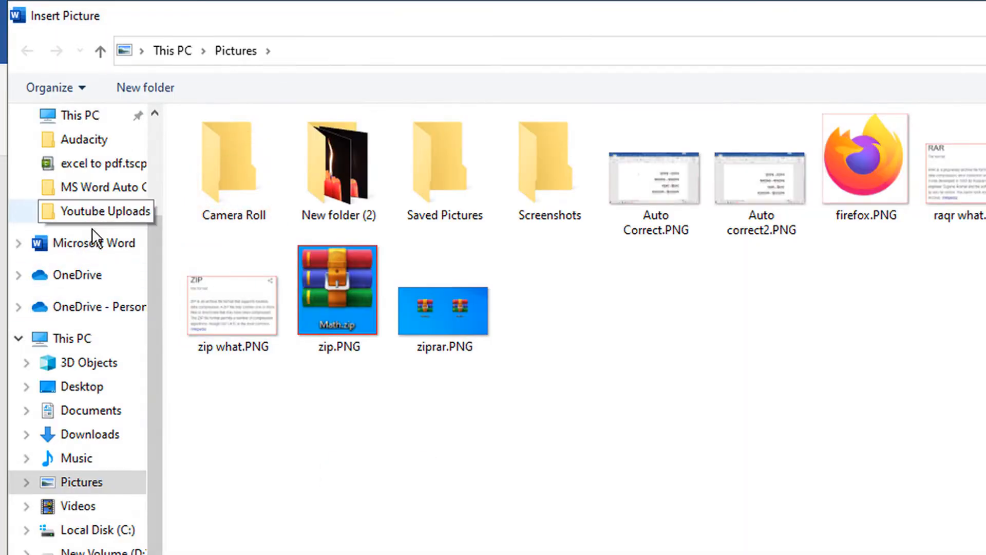
{"action": "left_click", "coordinate": [89, 394]}
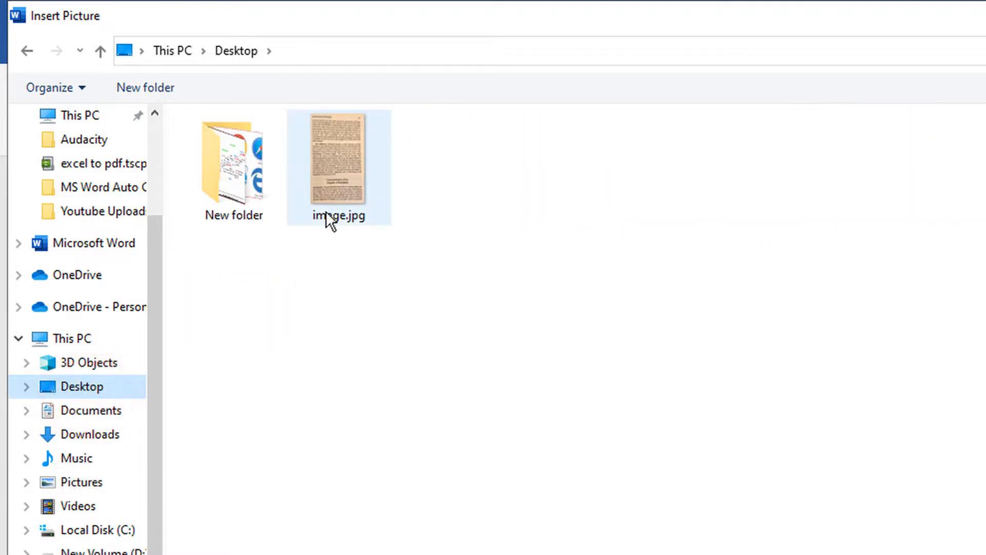
{"action": "left_click", "coordinate": [337, 173]}
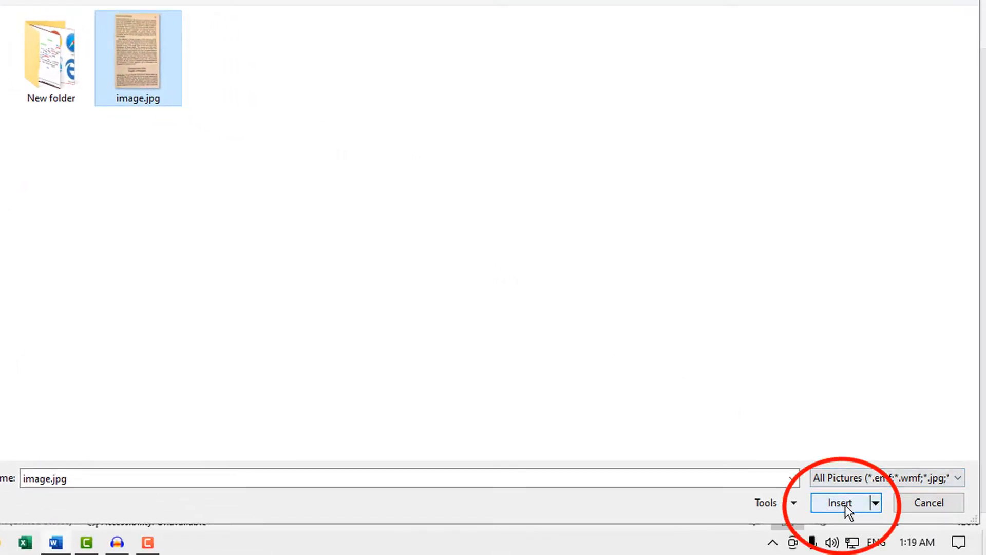
{"action": "left_click", "coordinate": [839, 502]}
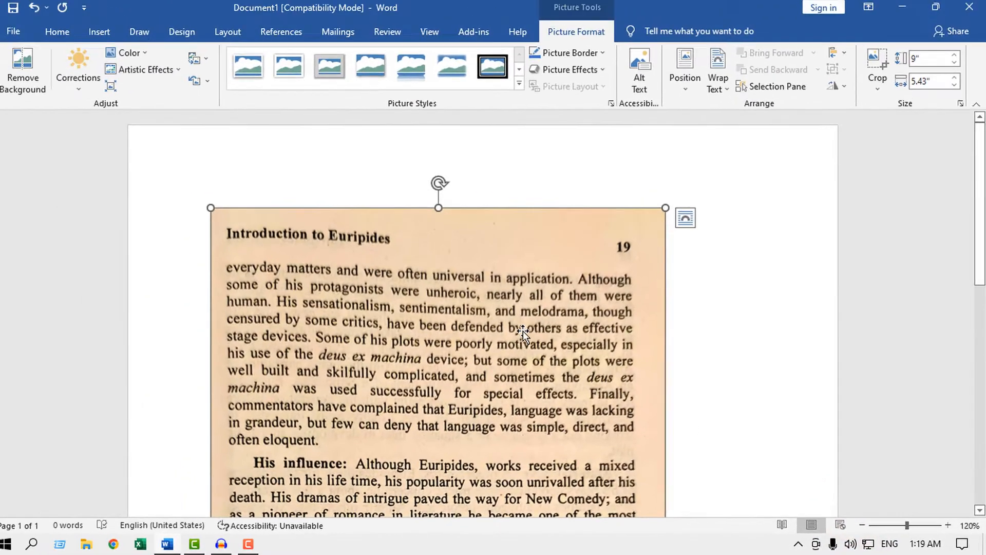
Step: Set the inserted page picture's sharpness to 60% in the Format Picture corrections
{"action": "scroll", "coordinate": [526, 332], "scroll_direction": "down", "scroll_amount": 1}
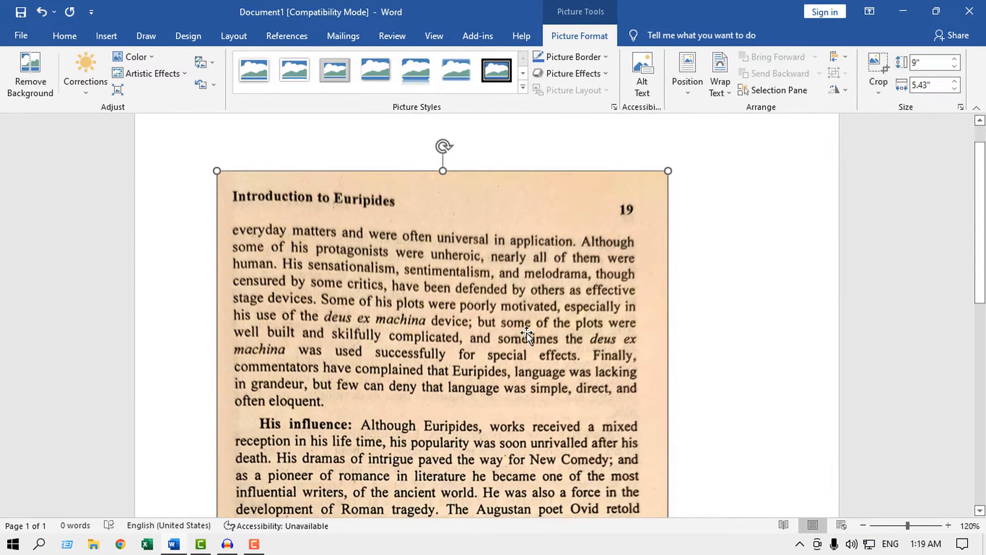
{"action": "scroll", "coordinate": [530, 331], "scroll_direction": "up", "scroll_amount": 1}
{"action": "scroll", "coordinate": [553, 302], "scroll_direction": "down", "scroll_amount": 5}
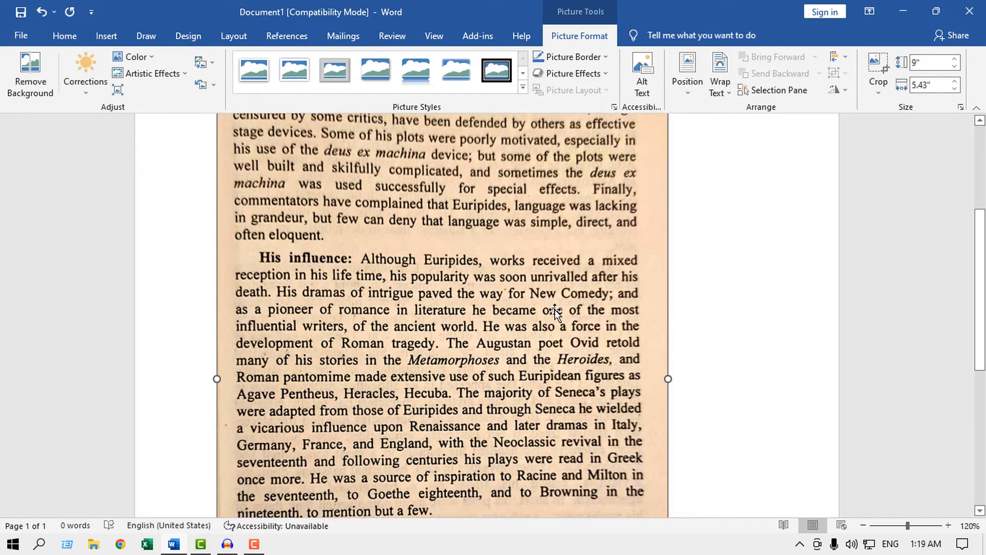
{"action": "scroll", "coordinate": [444, 265], "scroll_direction": "up", "scroll_amount": 3}
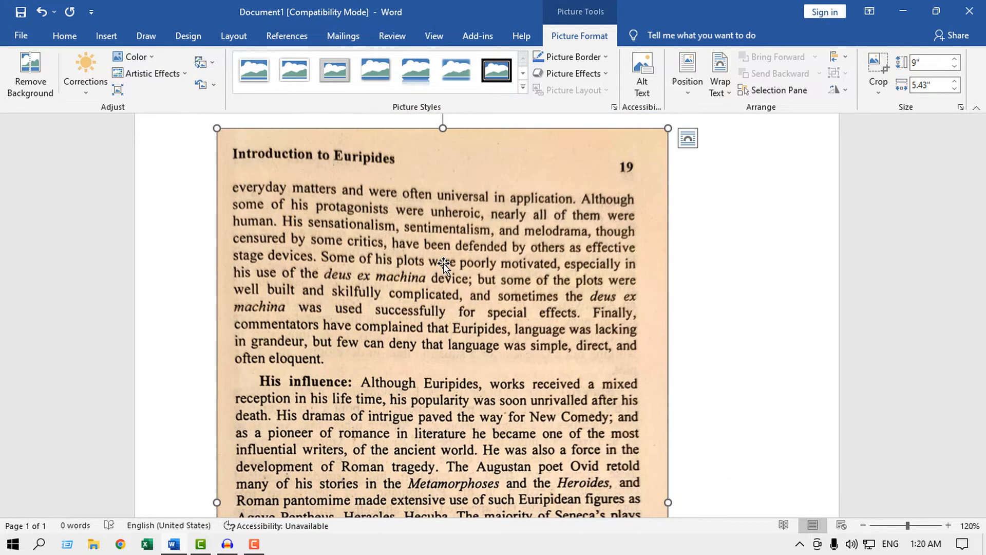
{"action": "scroll", "coordinate": [443, 264], "scroll_direction": "up", "scroll_amount": 2}
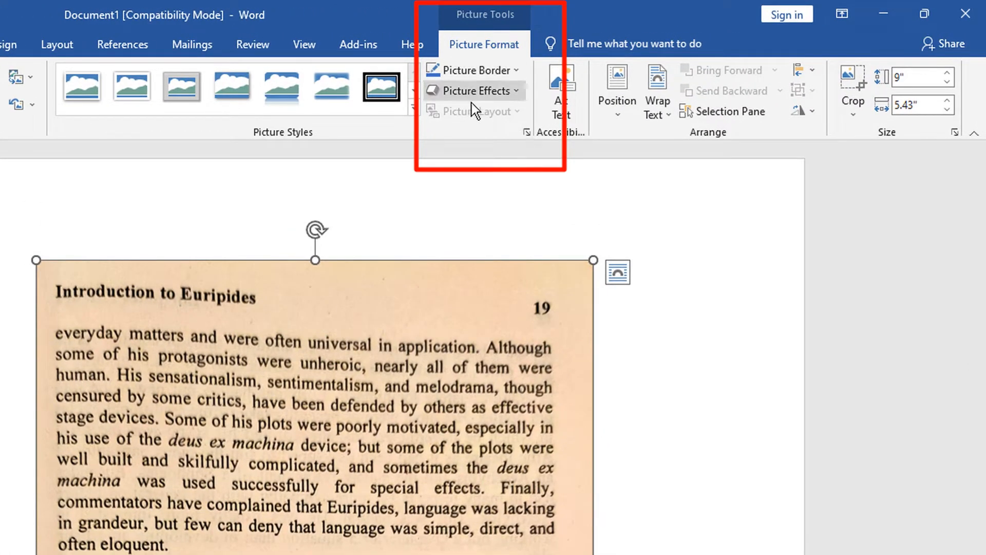
{"action": "left_click", "coordinate": [529, 133]}
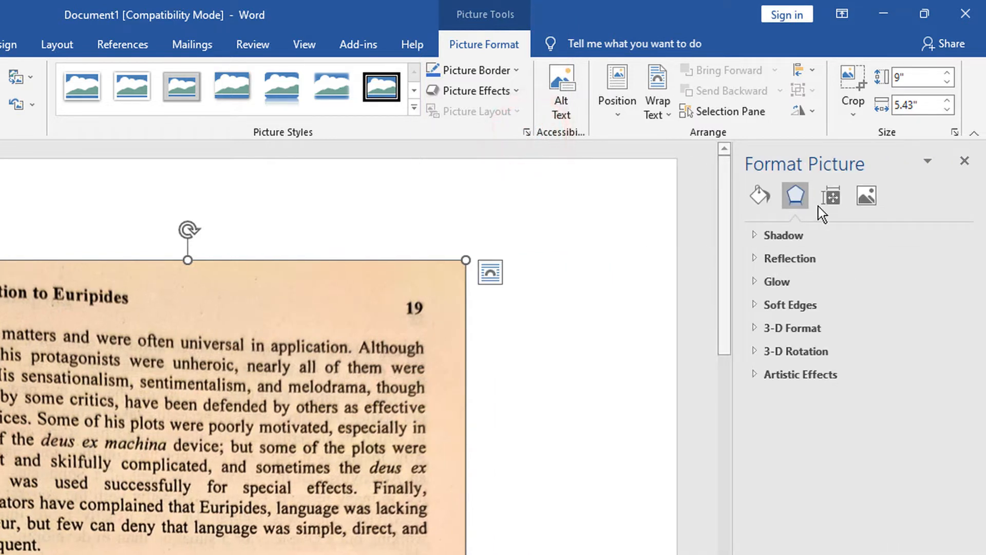
{"action": "left_click", "coordinate": [869, 198]}
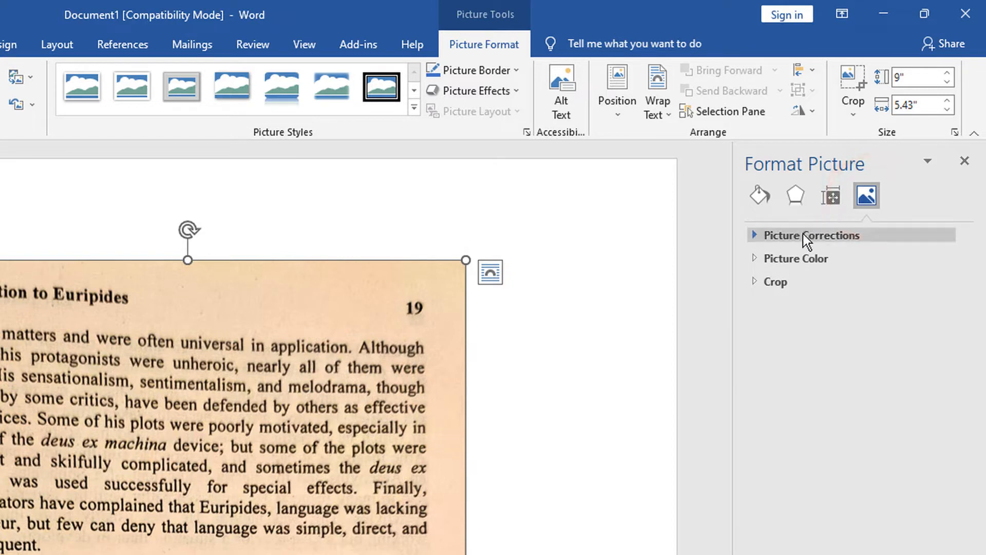
{"action": "left_click", "coordinate": [770, 234]}
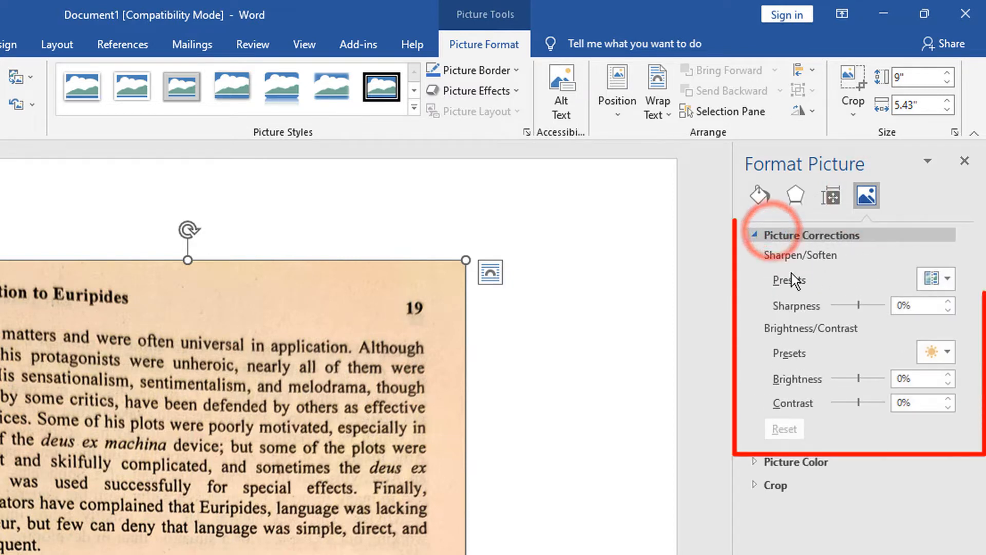
{"action": "left_click", "coordinate": [862, 304]}
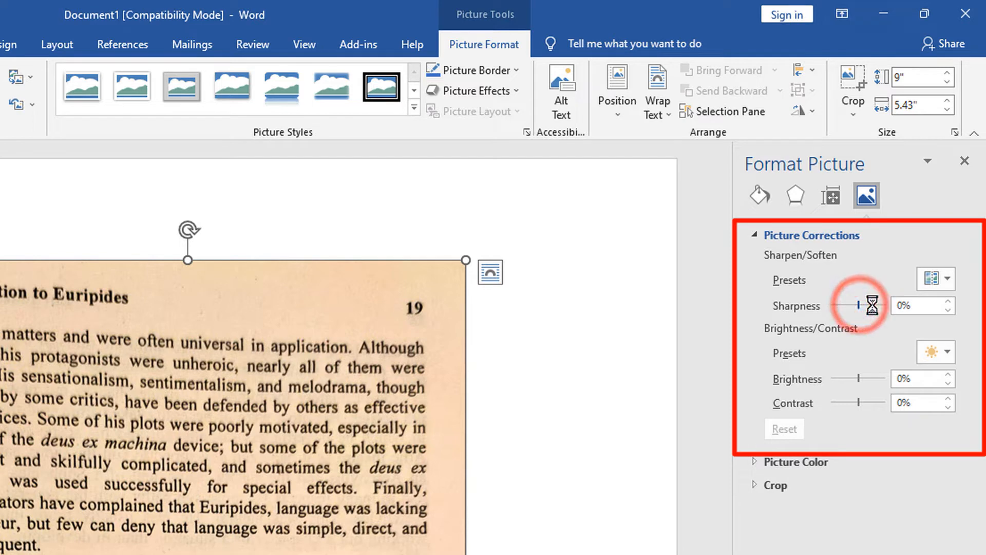
{"action": "left_click_drag", "start_coordinate": [860, 305], "coordinate": [872, 306]}
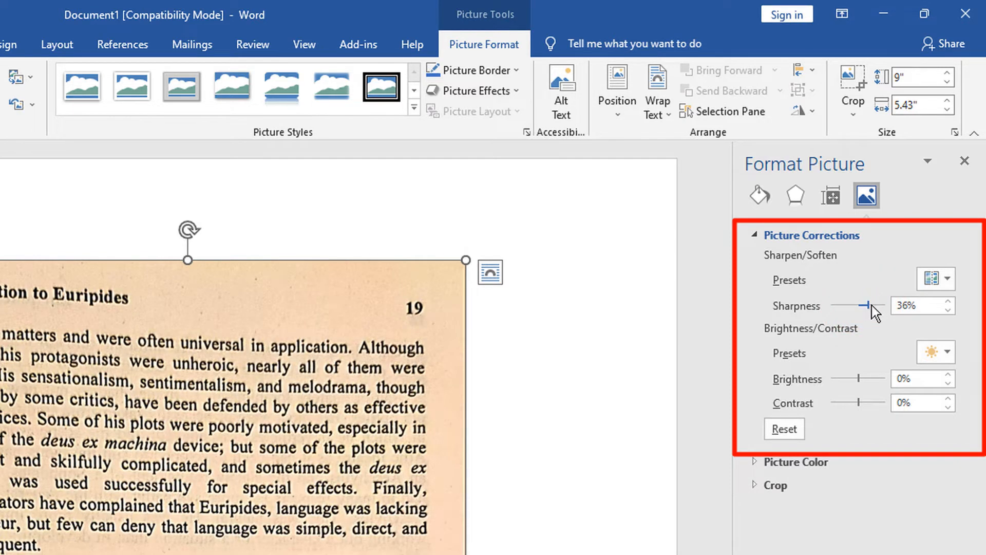
{"action": "left_click", "coordinate": [870, 305]}
{"action": "left_click_drag", "start_coordinate": [871, 306], "coordinate": [874, 307]}
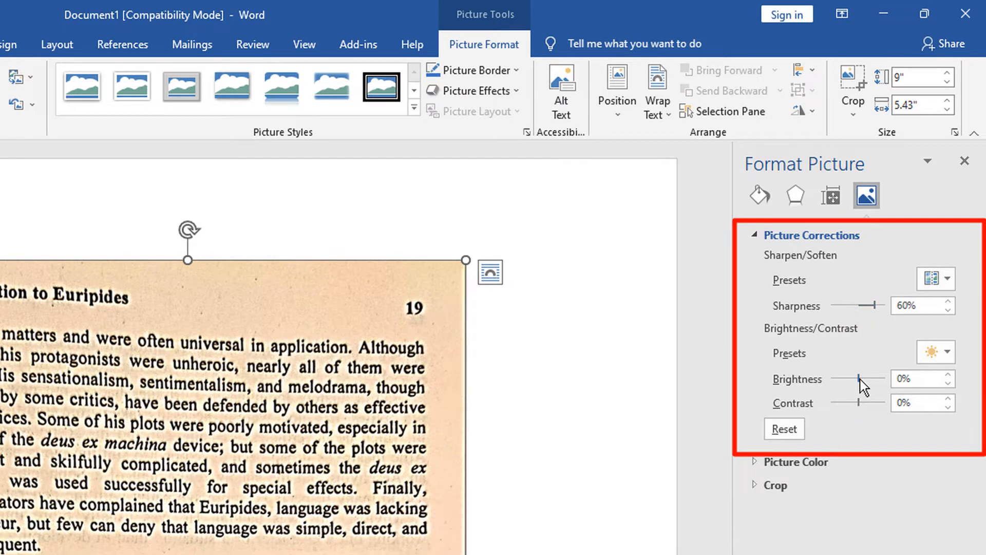
Step: Set the page picture's brightness to 51% and its contrast to 60%
{"action": "left_click_drag", "start_coordinate": [859, 379], "coordinate": [869, 407]}
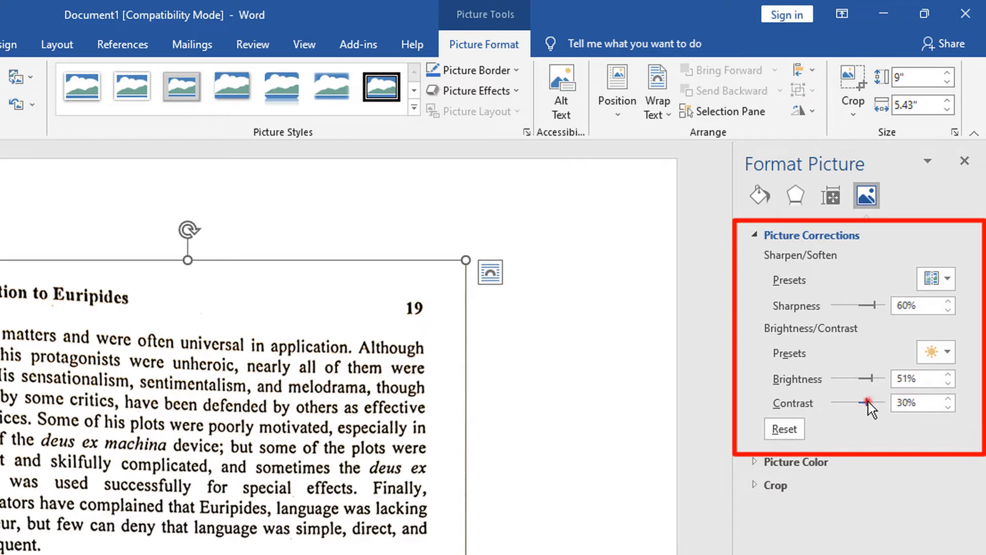
{"action": "left_click_drag", "start_coordinate": [868, 402], "coordinate": [876, 403]}
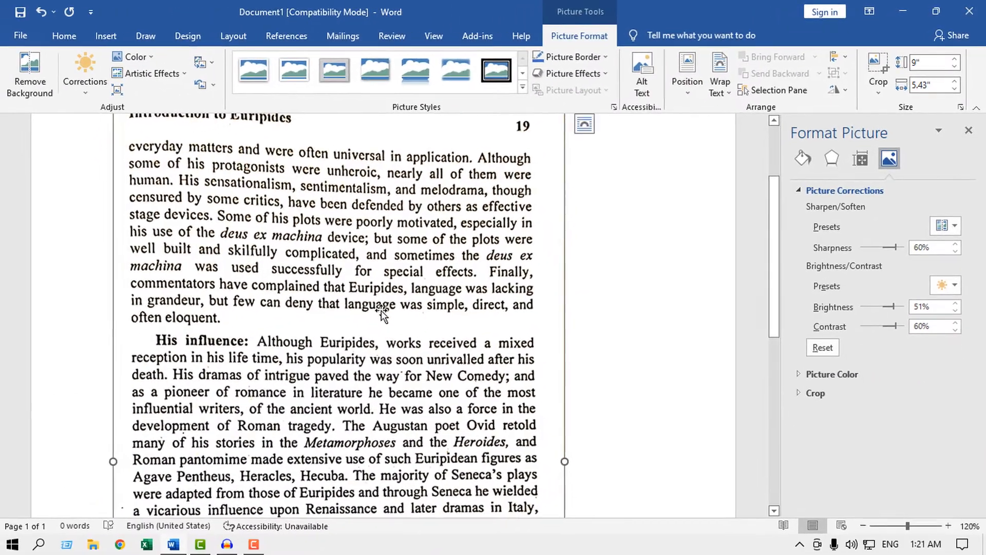
{"action": "scroll", "coordinate": [381, 310], "scroll_direction": "down", "scroll_amount": 10}
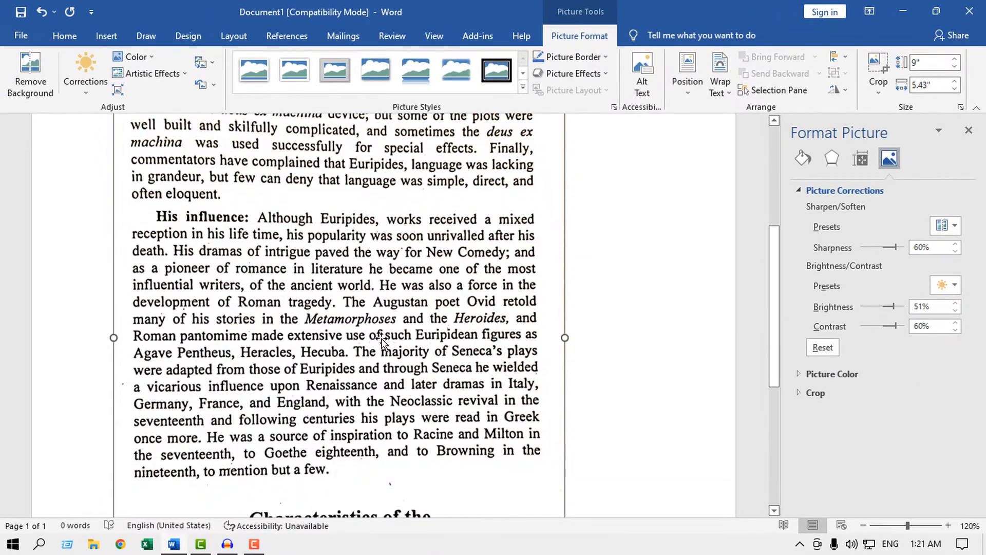
{"action": "scroll", "coordinate": [407, 353], "scroll_direction": "up", "scroll_amount": 10}
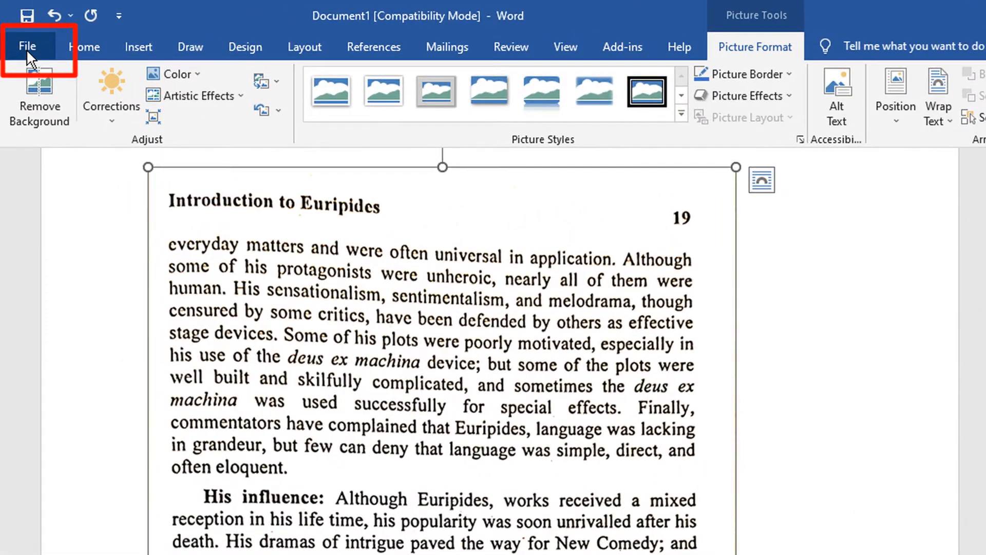
Step: Save the document to the Desktop as the PDF file Doc1.pdf, optimized for standard publishing and opened after publishing
{"action": "left_click", "coordinate": [26, 49]}
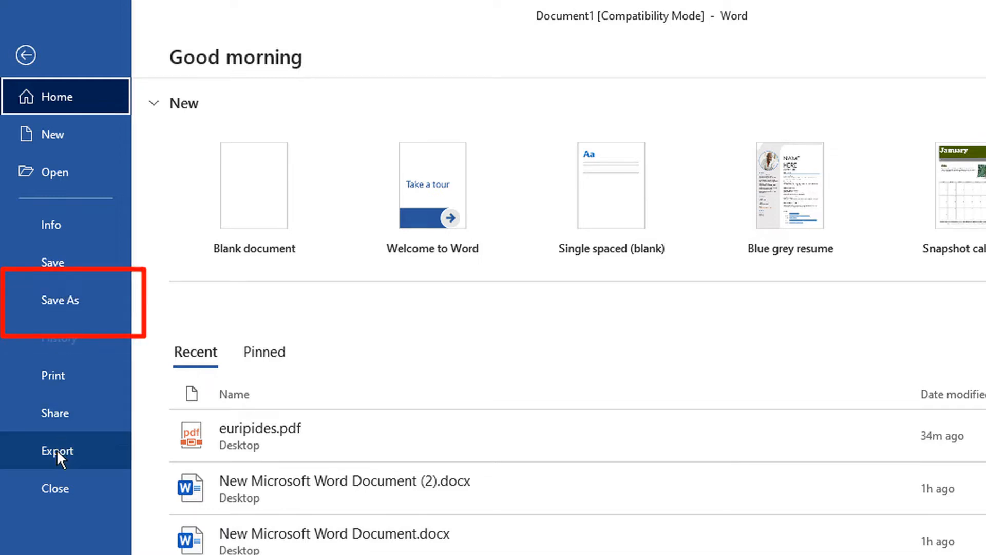
{"action": "left_click", "coordinate": [75, 301]}
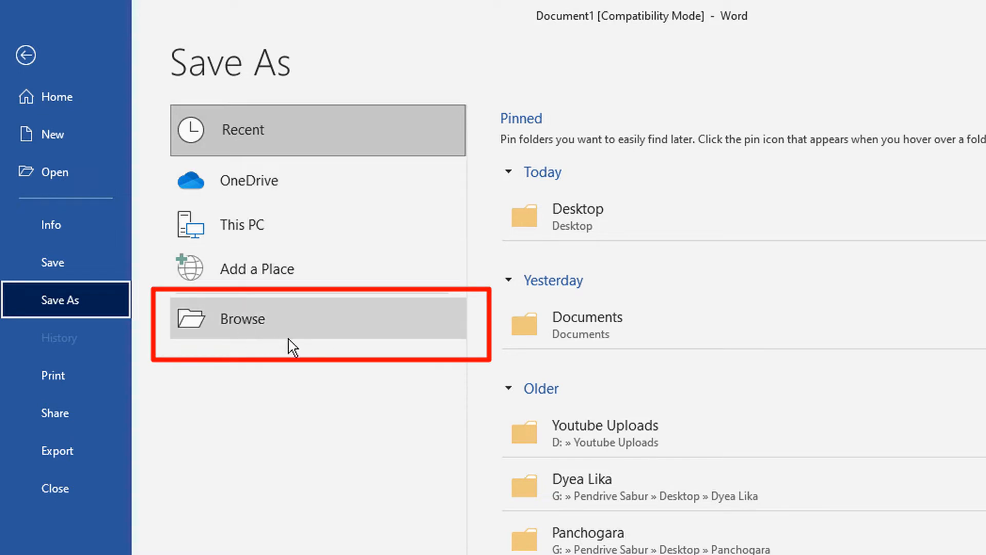
{"action": "left_click", "coordinate": [239, 333]}
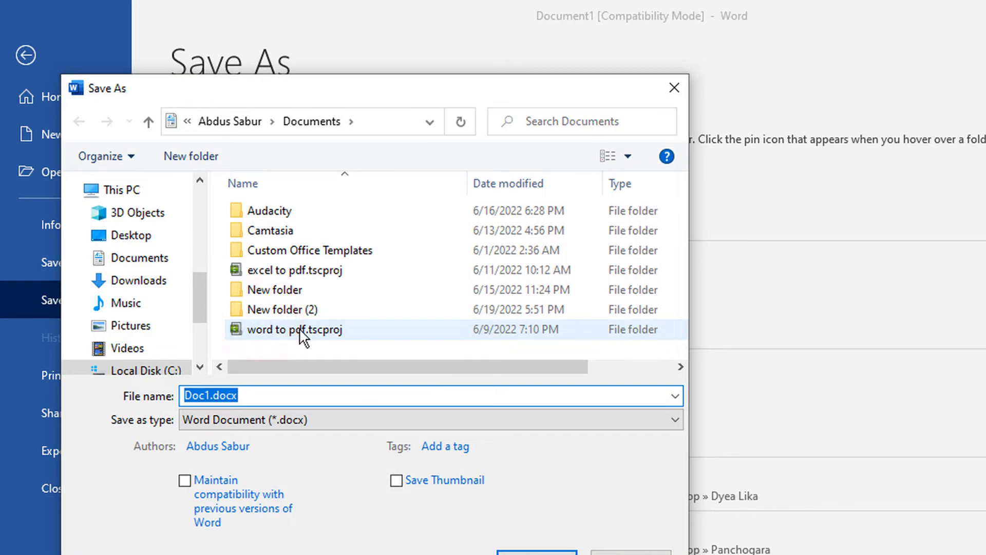
{"action": "left_click", "coordinate": [135, 237]}
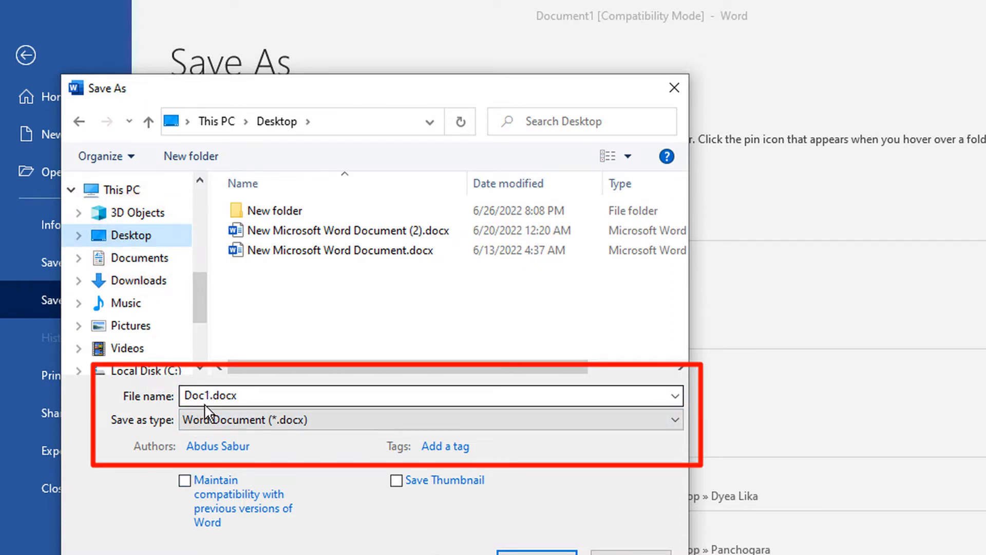
{"action": "left_click", "coordinate": [207, 396]}
{"action": "left_click", "coordinate": [205, 395]}
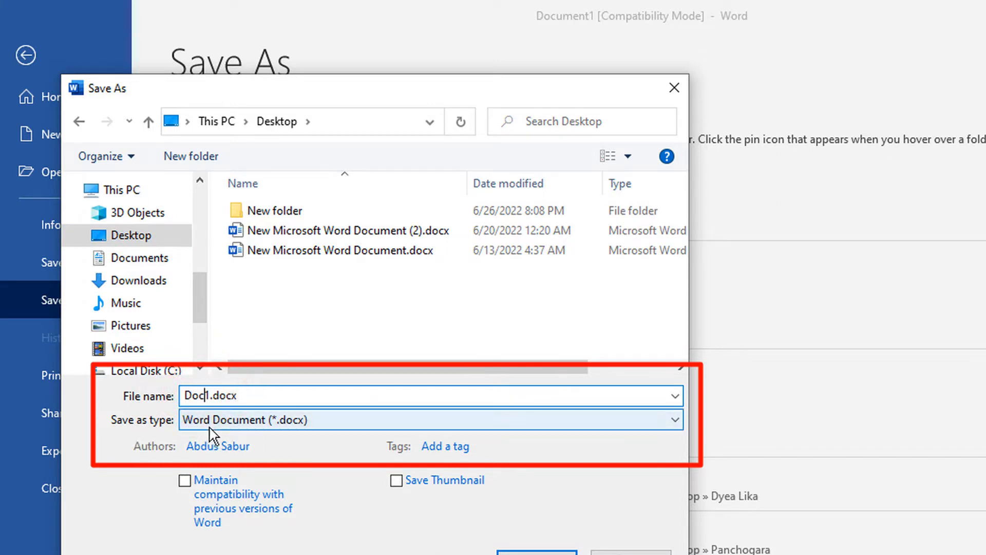
{"action": "left_click", "coordinate": [674, 422]}
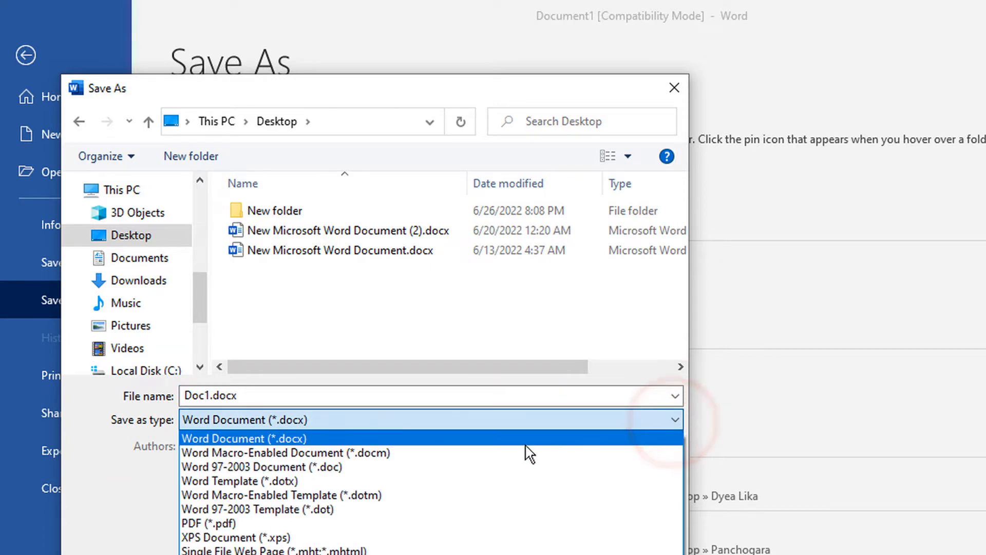
{"action": "left_click", "coordinate": [236, 522]}
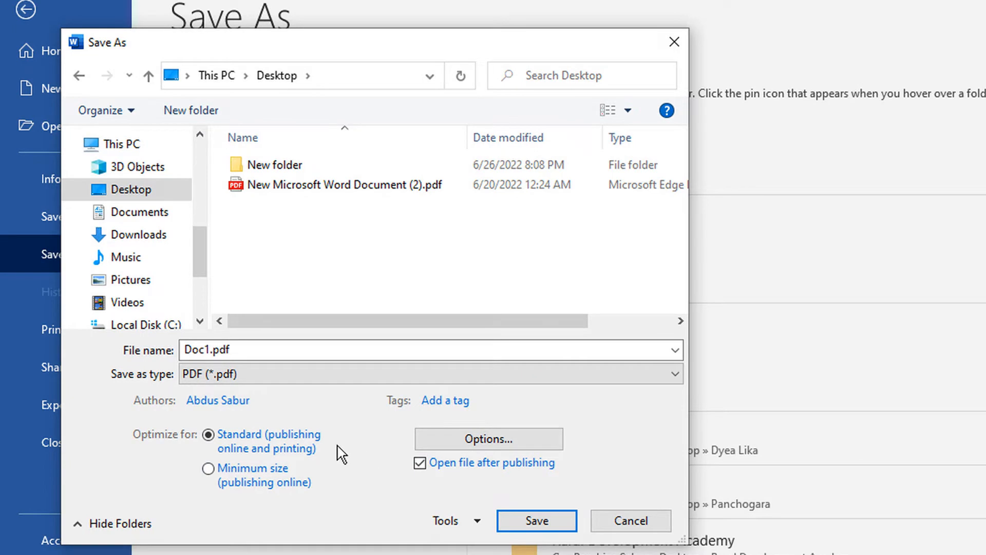
{"action": "left_click", "coordinate": [535, 520]}
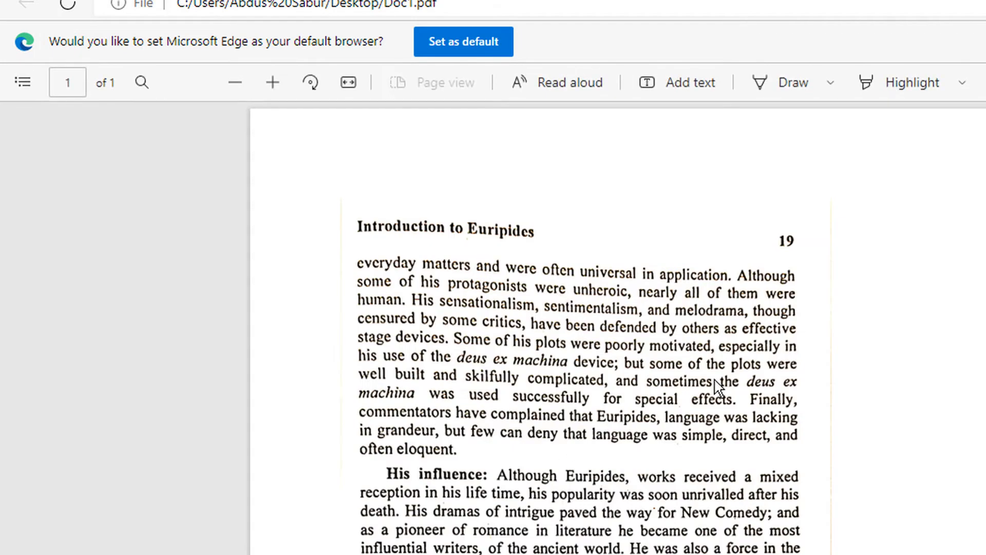
Step: Look over the exported page in Doc1.pdf, close it, and close the Word document without saving its changes
{"action": "scroll", "coordinate": [717, 385], "scroll_direction": "down", "scroll_amount": 6}
{"action": "scroll", "coordinate": [751, 367], "scroll_direction": "up", "scroll_amount": 6}
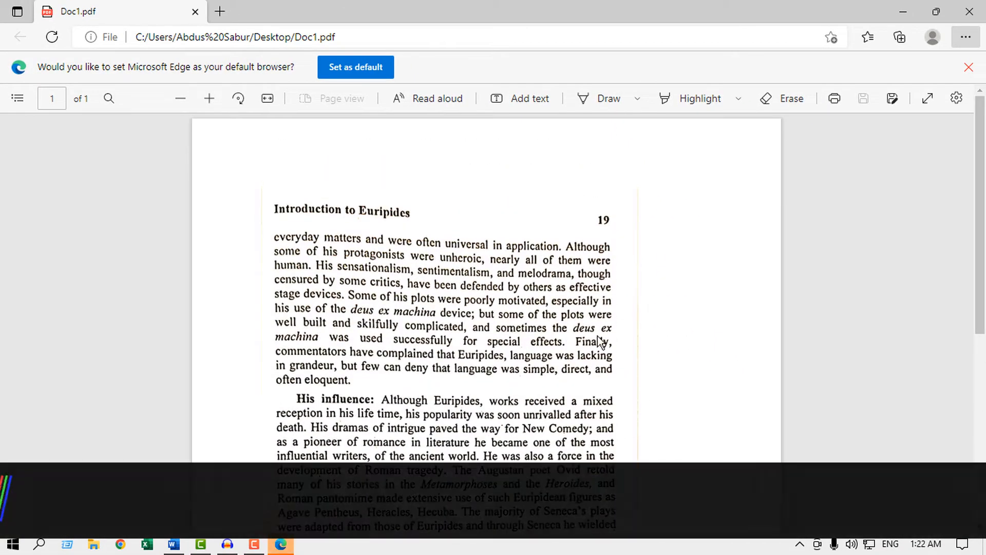
{"action": "left_click", "coordinate": [968, 12]}
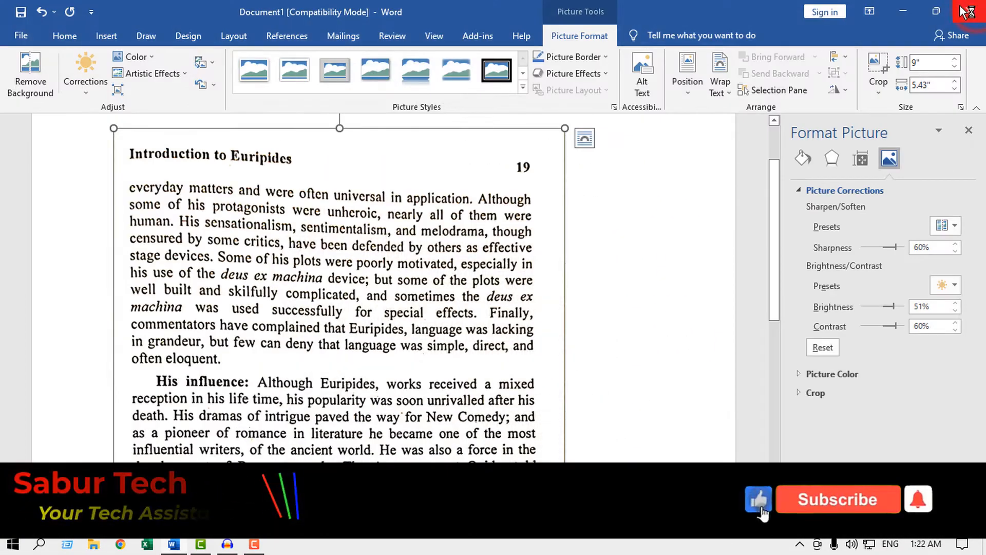
{"action": "left_click", "coordinate": [967, 11]}
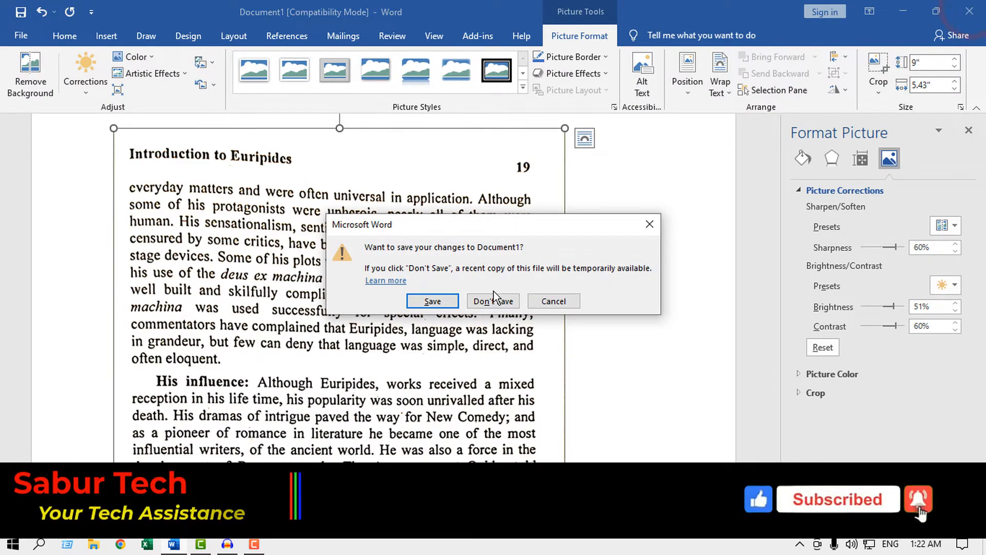
{"action": "left_click", "coordinate": [493, 301]}
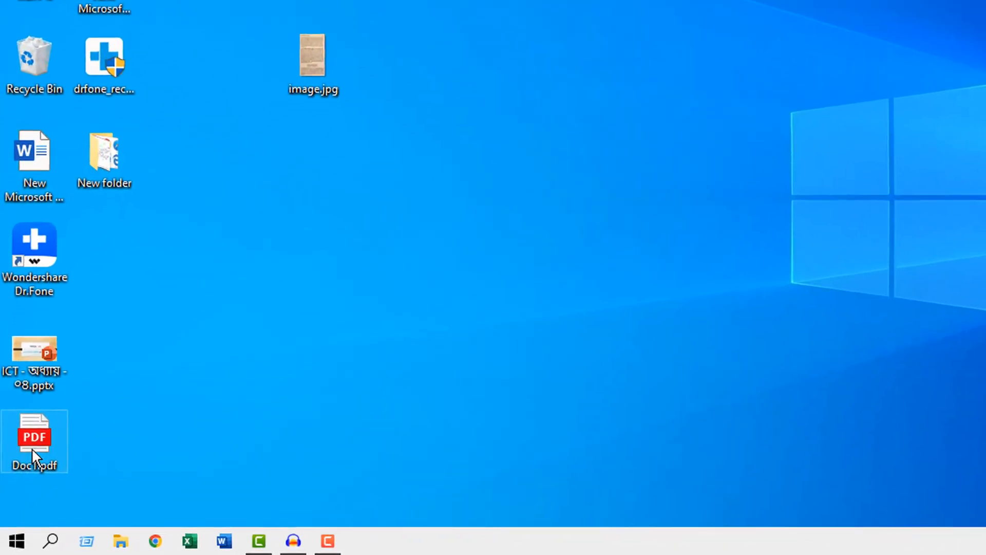
Step: Move Doc1.pdf near image.jpg on the desktop and start Word in a reduced window that leaves the PDF file accessible
{"action": "left_click_drag", "start_coordinate": [25, 469], "coordinate": [277, 265]}
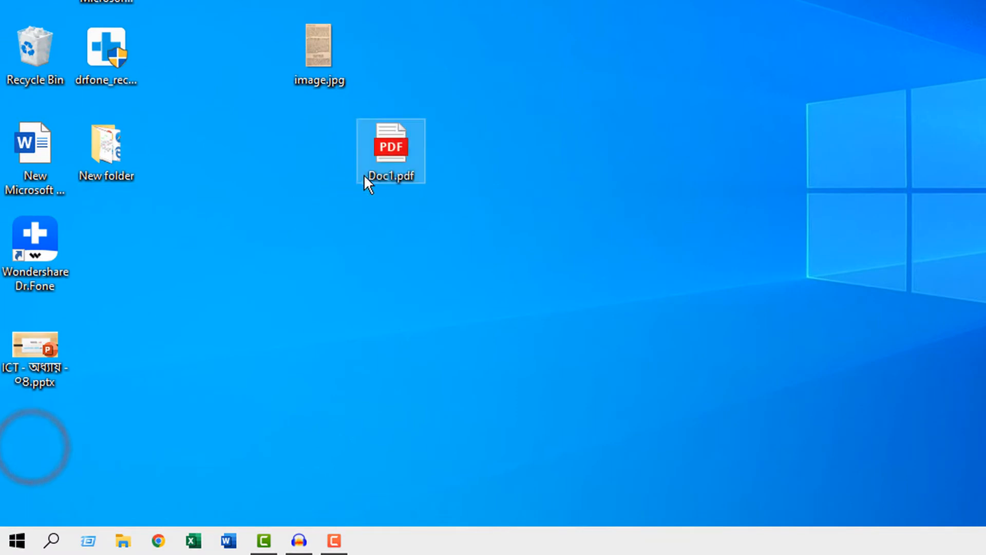
{"action": "left_click", "coordinate": [520, 184]}
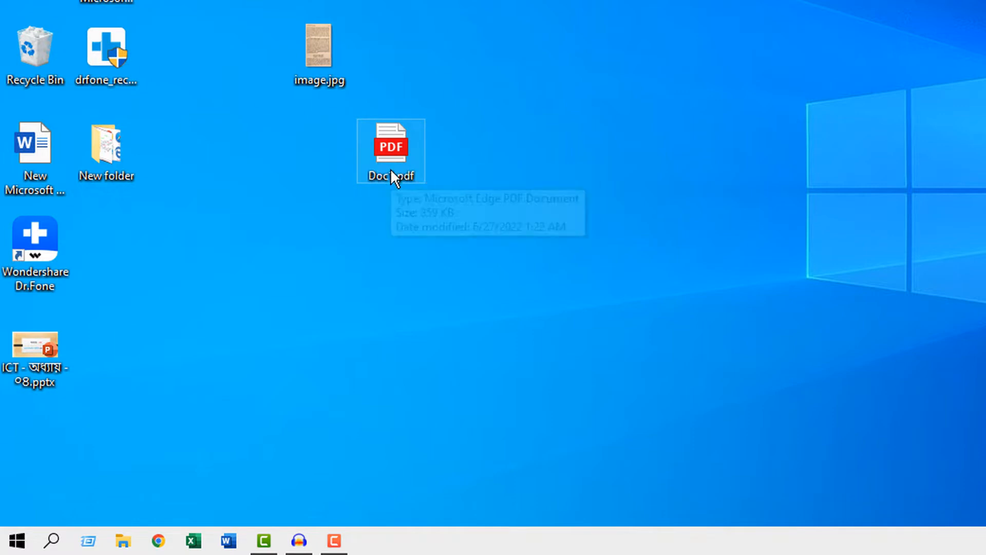
{"action": "left_click", "coordinate": [230, 542]}
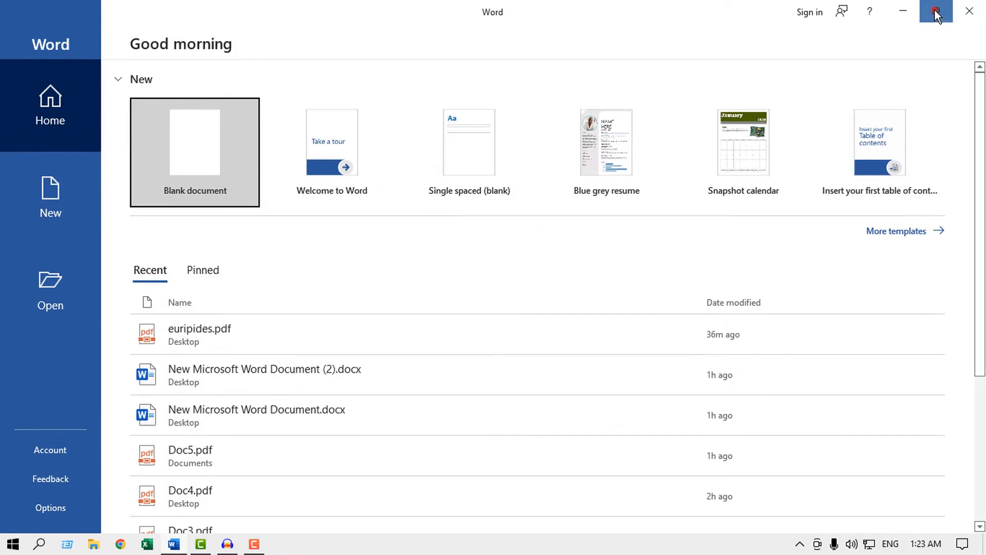
{"action": "left_click", "coordinate": [936, 11]}
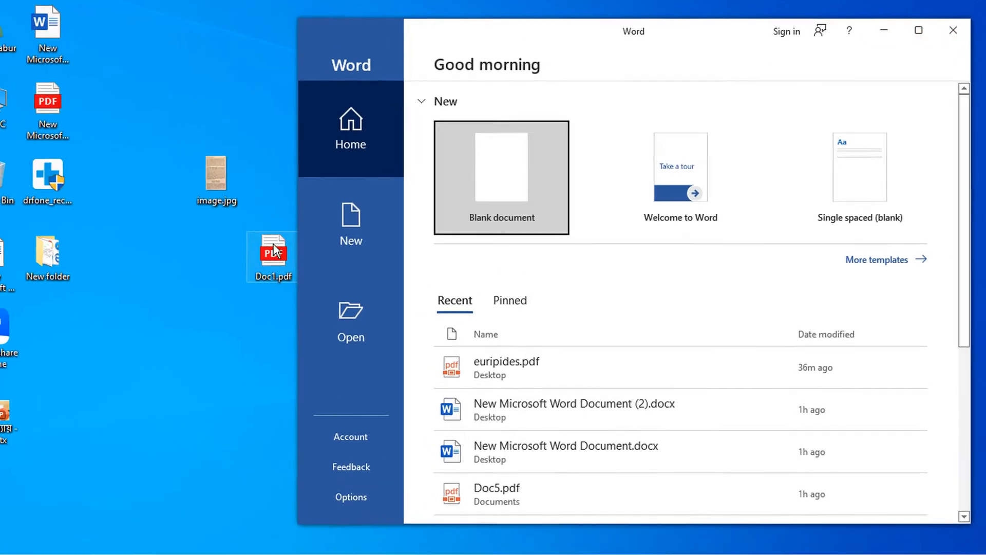
{"action": "left_click_drag", "start_coordinate": [507, 33], "coordinate": [554, 33]}
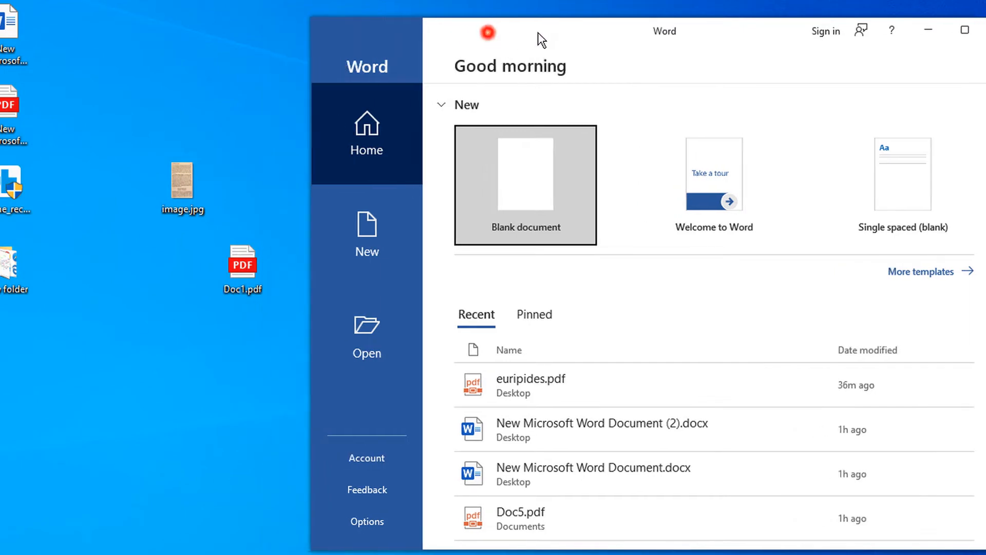
Step: Open Doc1.pdf from the desktop in Word, accept its conversion to an editable document, and maximize the window
{"action": "left_click", "coordinate": [245, 273]}
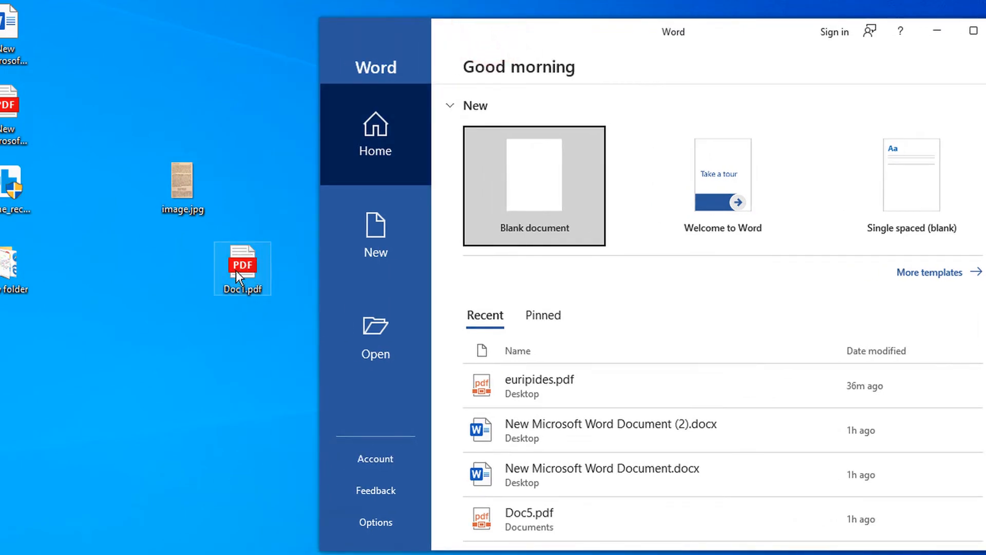
{"action": "left_click_drag", "start_coordinate": [248, 264], "coordinate": [329, 334]}
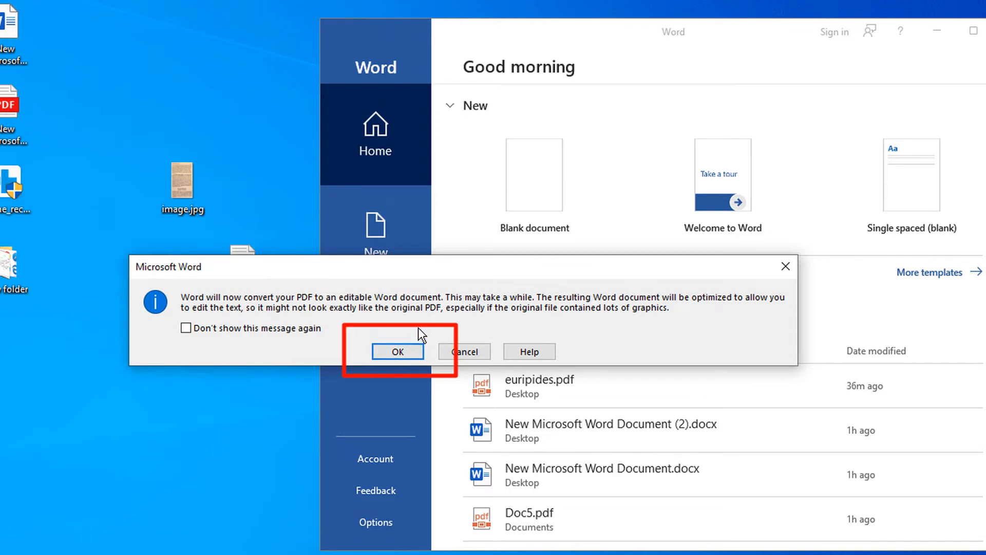
{"action": "left_click", "coordinate": [404, 351]}
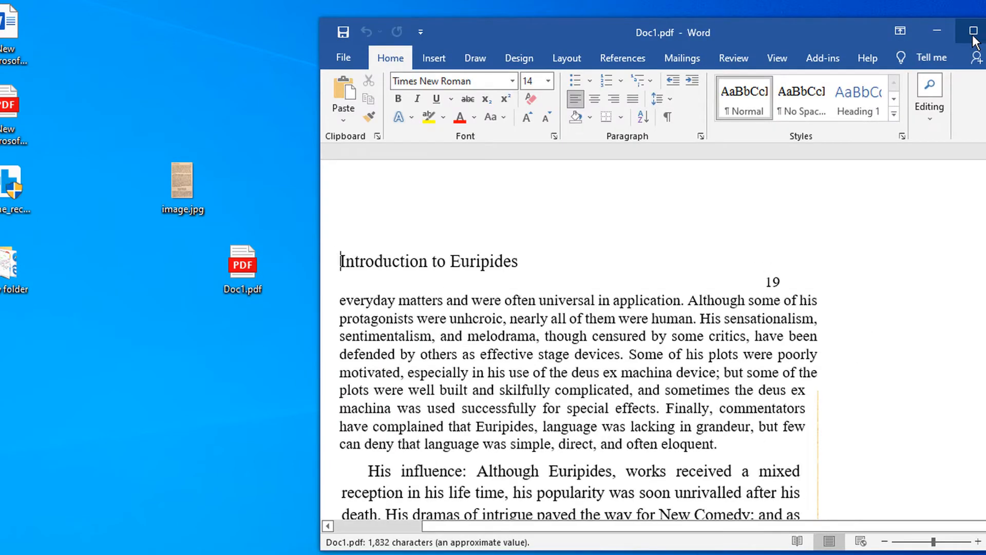
{"action": "left_click", "coordinate": [972, 36]}
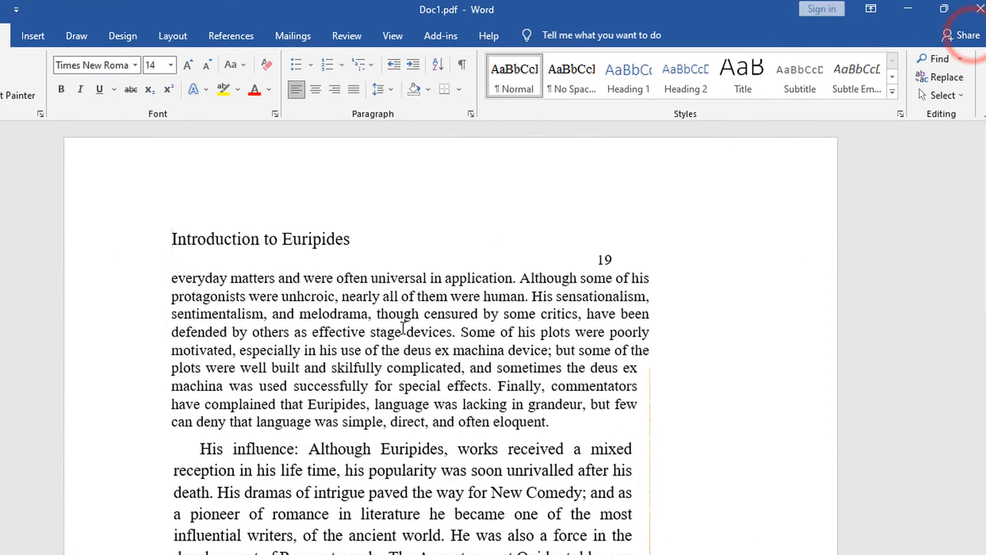
Step: Delete the letters "cial" from the word "special" in the first paragraph and retype them
{"action": "scroll", "coordinate": [410, 336], "scroll_direction": "down", "scroll_amount": 3}
{"action": "scroll", "coordinate": [412, 341], "scroll_direction": "down", "scroll_amount": 4}
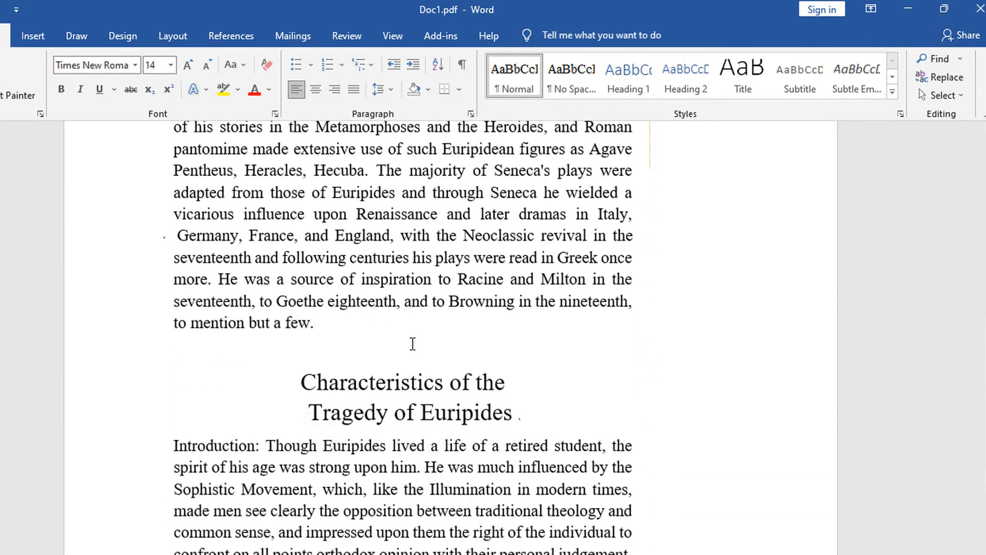
{"action": "scroll", "coordinate": [414, 345], "scroll_direction": "up", "scroll_amount": 7}
{"action": "left_click", "coordinate": [419, 291]}
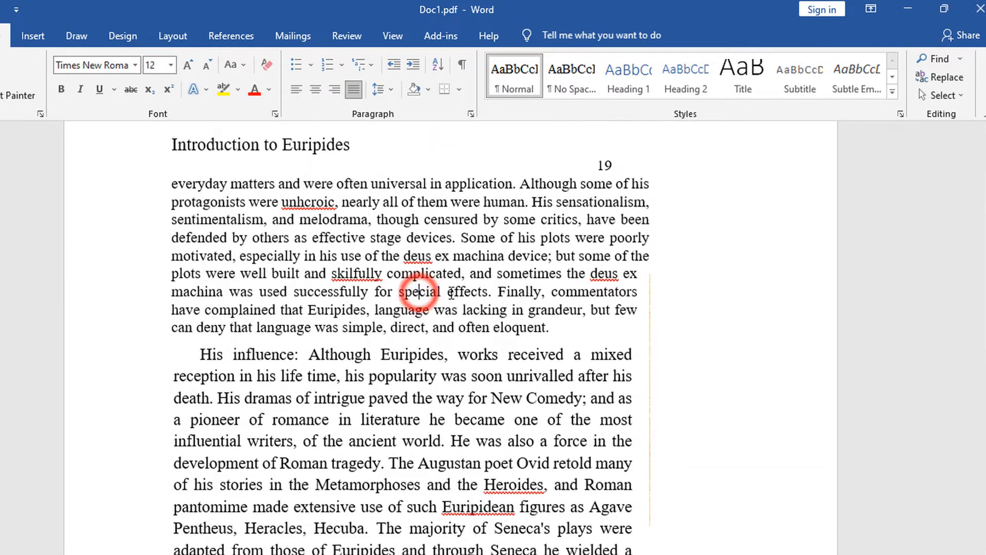
{"action": "left_click", "coordinate": [400, 291]}
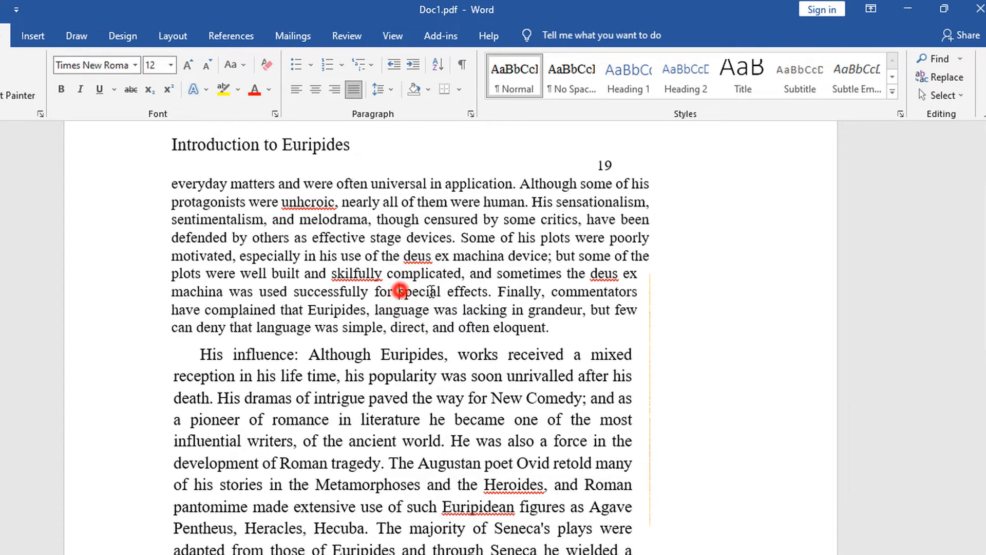
{"action": "left_click_drag", "start_coordinate": [400, 291], "coordinate": [446, 293]}
{"action": "left_click", "coordinate": [444, 292]}
{"action": "key", "text": "BackSpace"}
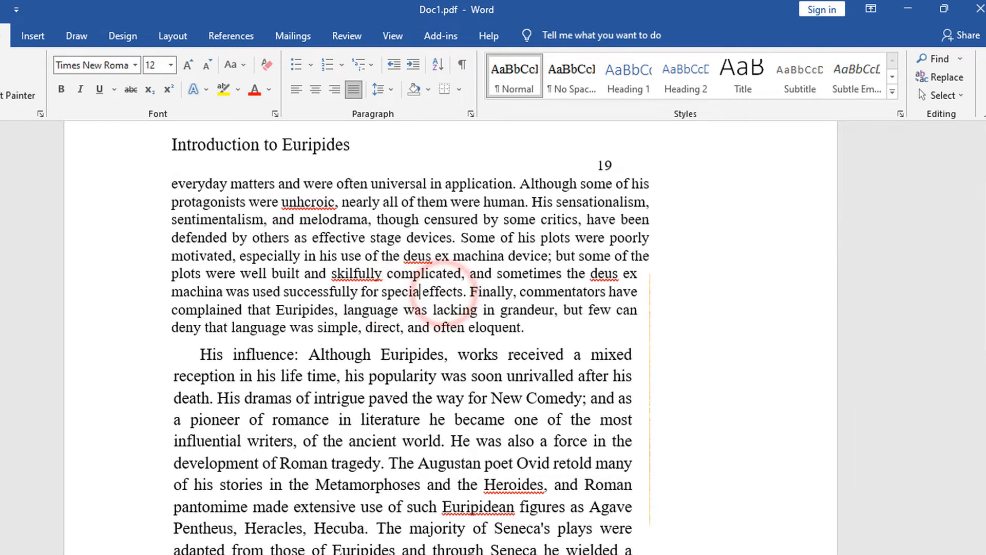
{"action": "key", "text": "BackSpace"}
{"action": "key", "text": "BackSpace"}
{"action": "key", "text": "BackSpace"}
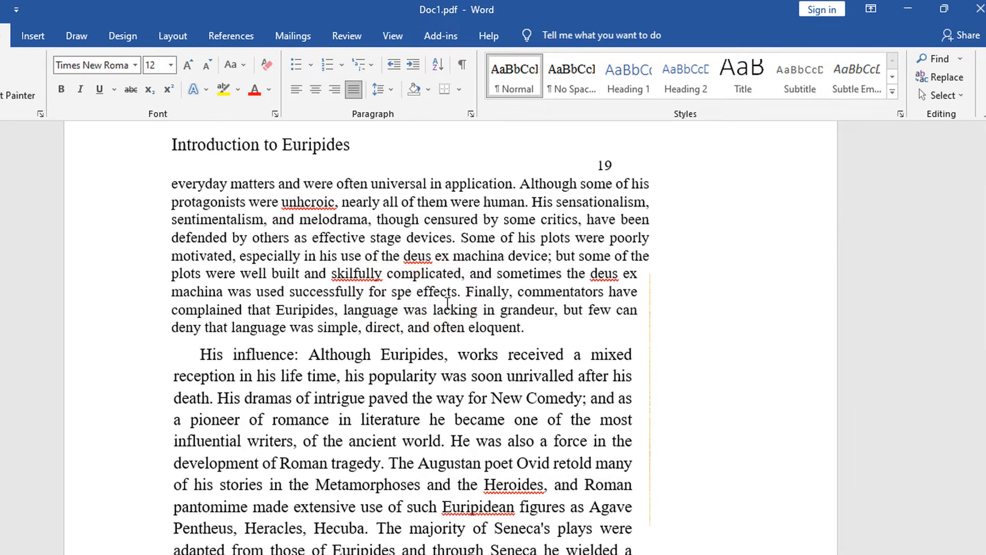
{"action": "type", "text": "cial"}
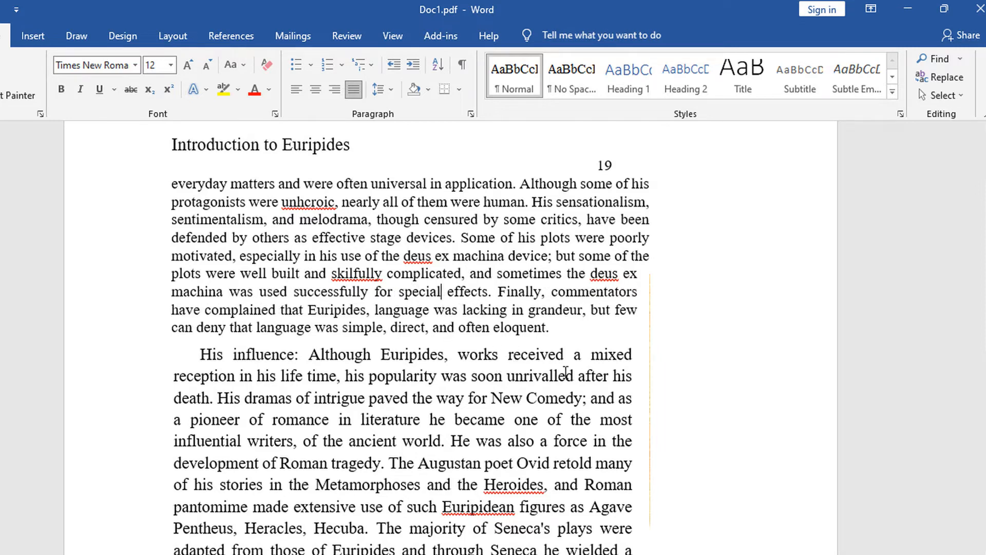
Step: Copy the whole converted text, from the heading "Introduction to Euripides" to the last line ending in "passionate"
{"action": "left_click", "coordinate": [650, 333]}
{"action": "scroll", "coordinate": [641, 414], "scroll_direction": "down", "scroll_amount": 10}
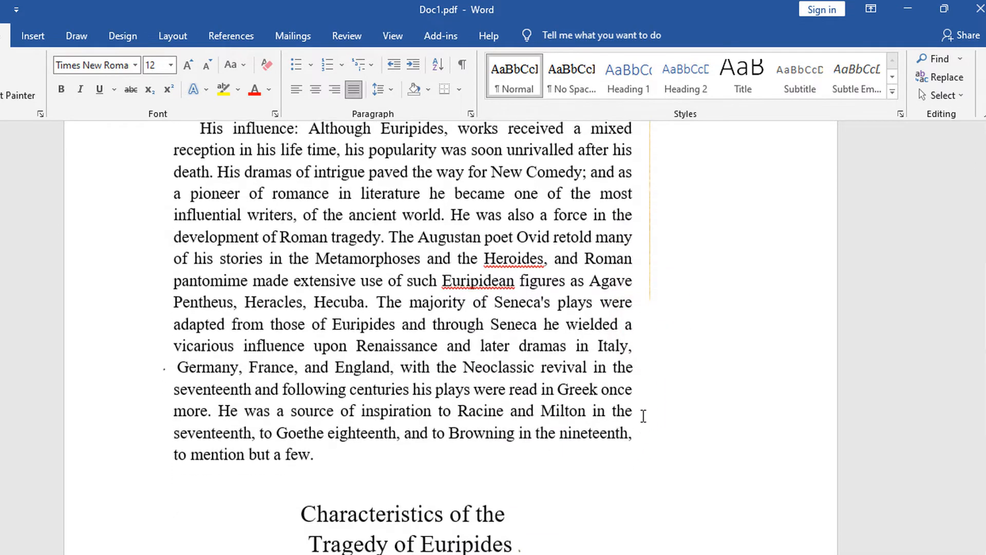
{"action": "scroll", "coordinate": [507, 441], "scroll_direction": "up", "scroll_amount": 10}
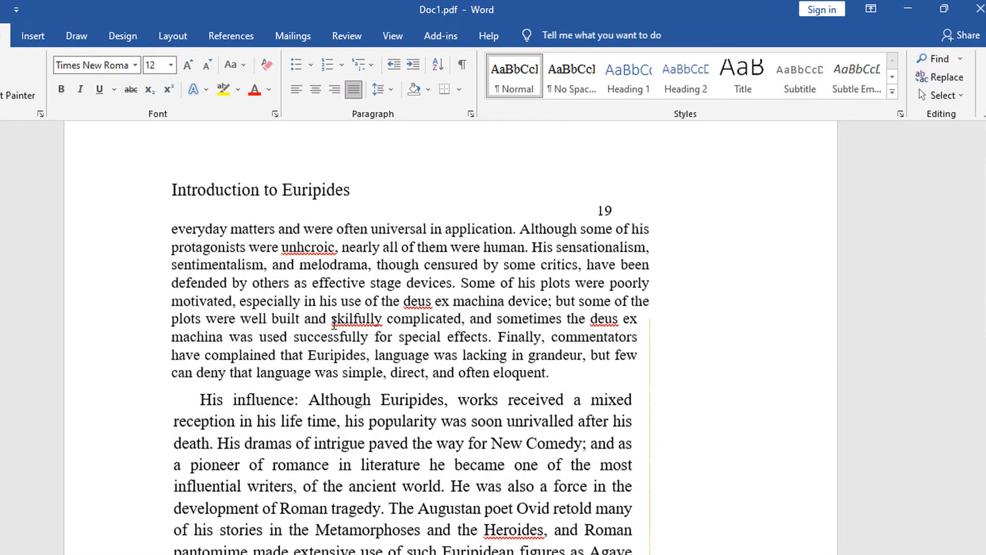
{"action": "left_click_drag", "start_coordinate": [167, 186], "coordinate": [427, 549]}
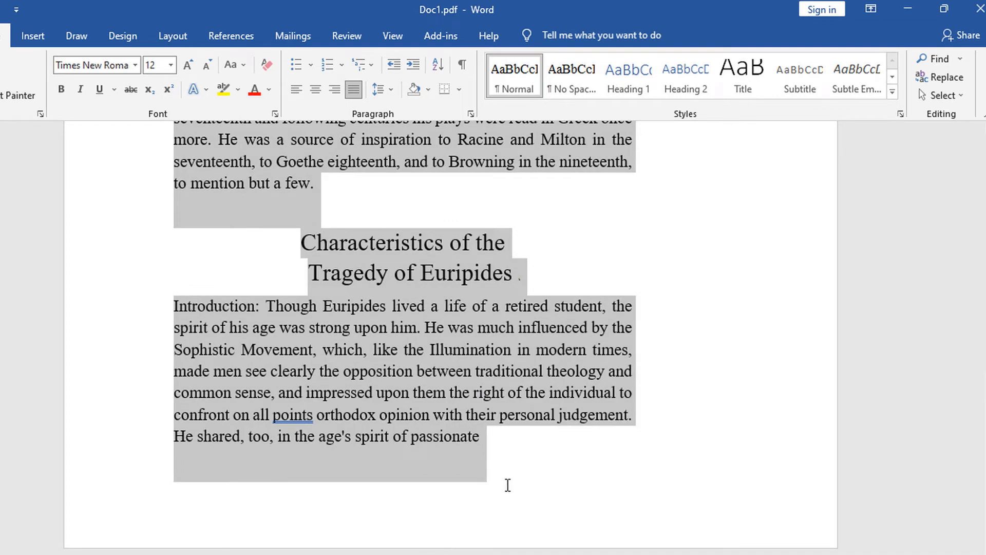
{"action": "left_click_drag", "start_coordinate": [507, 485], "coordinate": [496, 488]}
{"action": "scroll", "coordinate": [360, 358], "scroll_direction": "up", "scroll_amount": 5}
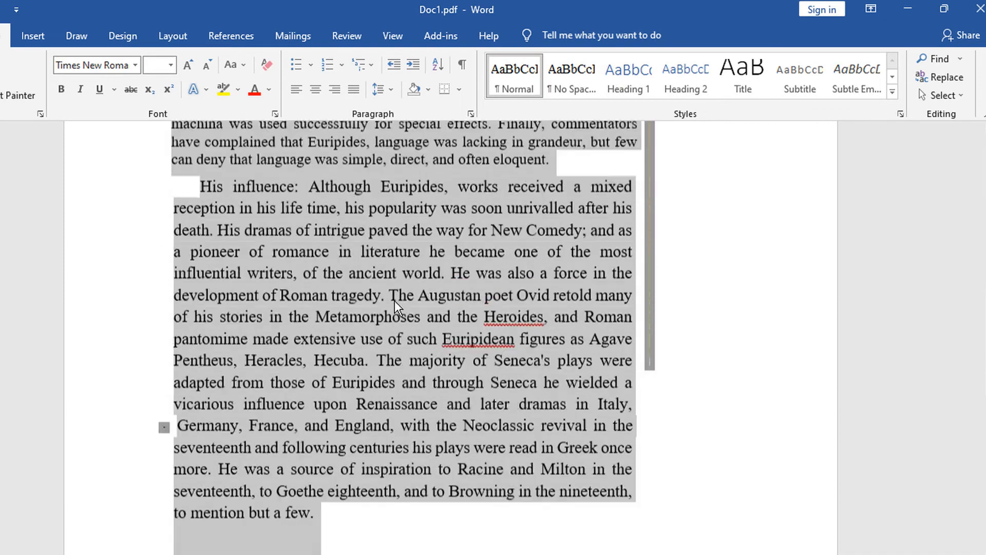
{"action": "scroll", "coordinate": [322, 271], "scroll_direction": "up", "scroll_amount": 5}
{"action": "right_click", "coordinate": [344, 294]}
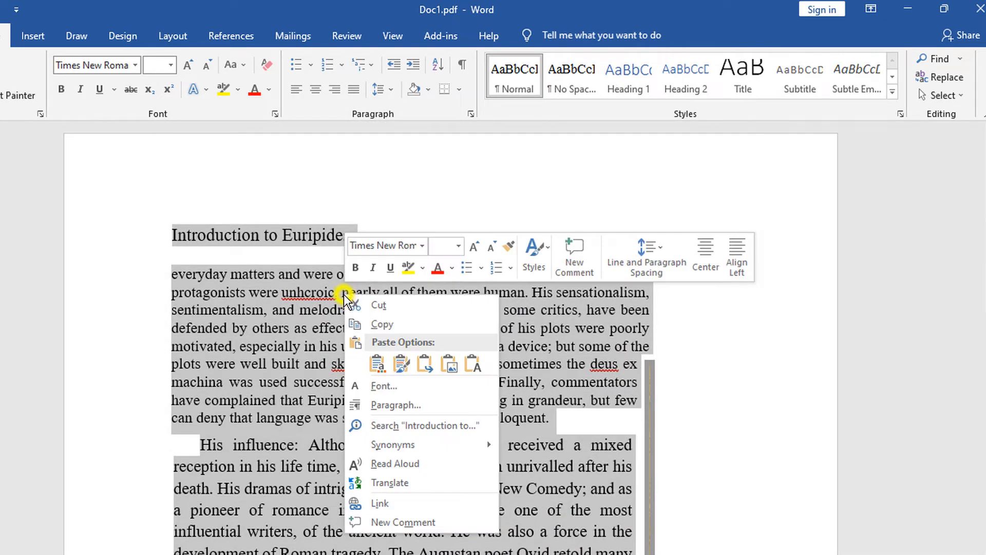
{"action": "left_click", "coordinate": [393, 325]}
Step: Close the converted document and the remaining Word window, and refresh the desktop
{"action": "left_click", "coordinate": [979, 8]}
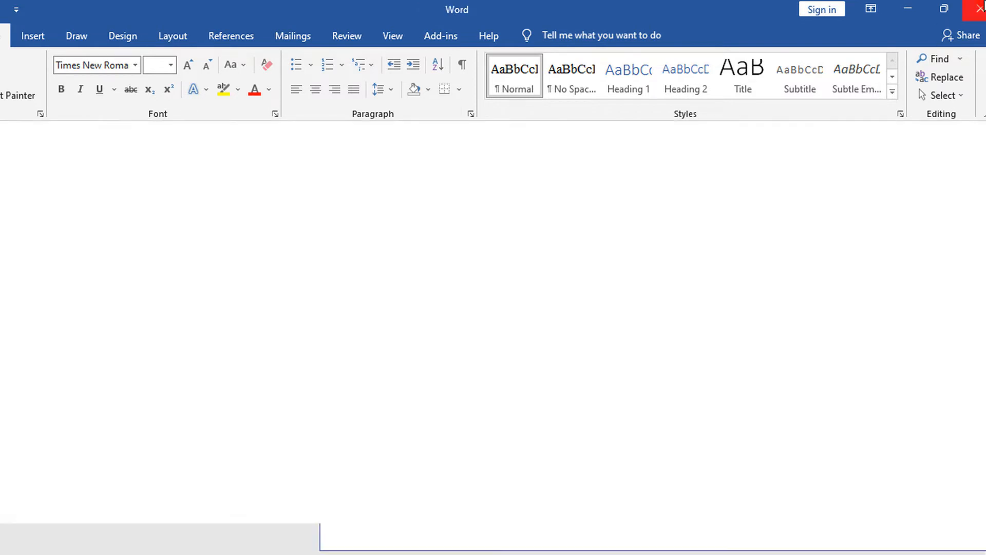
{"action": "left_click", "coordinate": [978, 7]}
{"action": "left_click", "coordinate": [440, 342]}
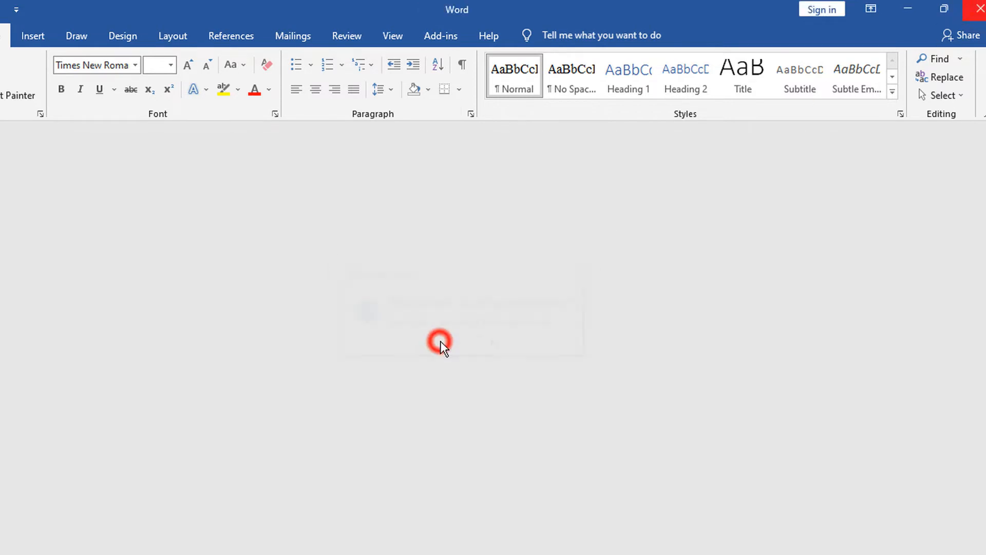
{"action": "right_click", "coordinate": [368, 132]}
{"action": "left_click", "coordinate": [415, 183]}
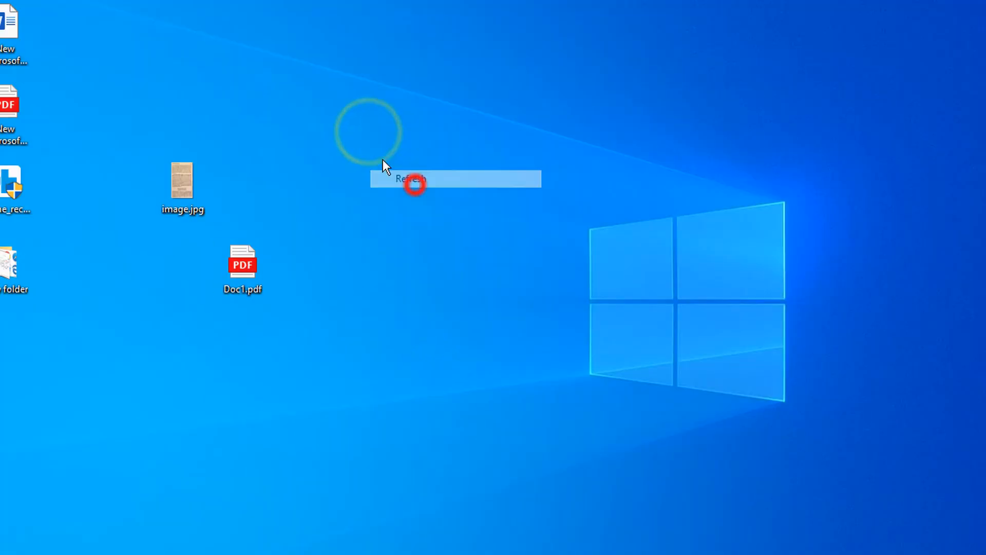
Step: Create a new Microsoft Word document on the desktop with its default name and open it
{"action": "right_click", "coordinate": [378, 131]}
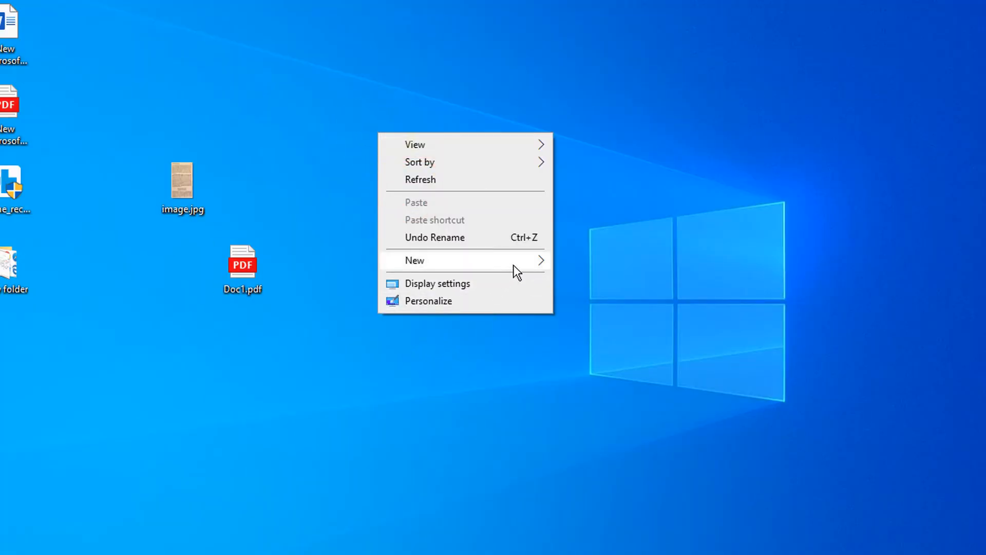
{"action": "mouse_move", "coordinate": [520, 260]}
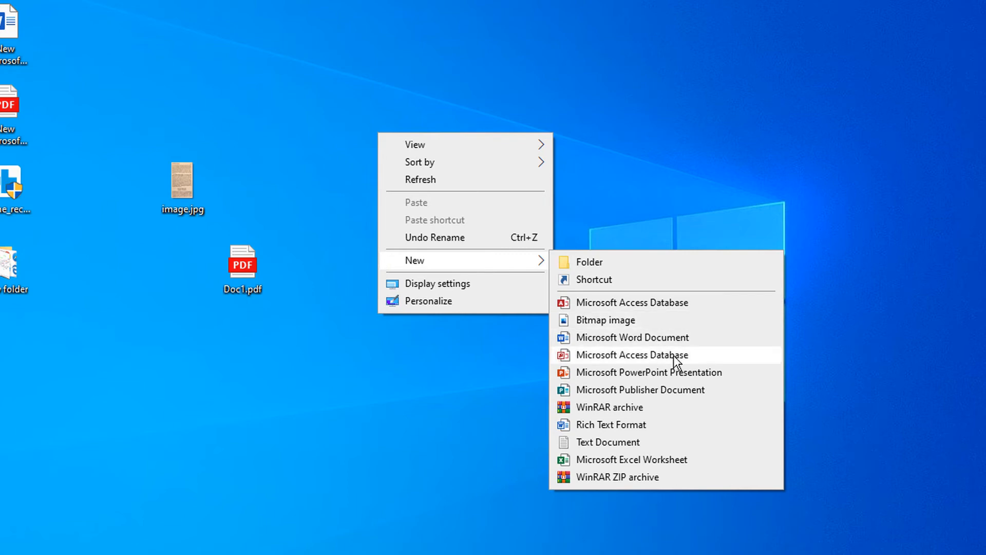
{"action": "left_click", "coordinate": [668, 337]}
{"action": "left_click", "coordinate": [571, 284]}
{"action": "double_click", "coordinate": [424, 191]}
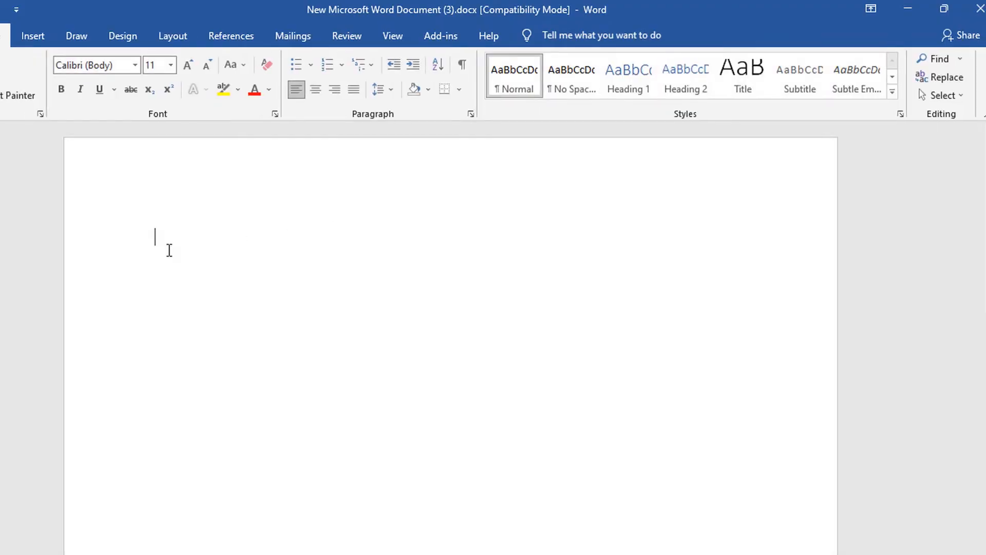
Step: Paste the copied page text into the blank document as text only and look through the result
{"action": "left_click", "coordinate": [158, 239]}
{"action": "right_click", "coordinate": [159, 239]}
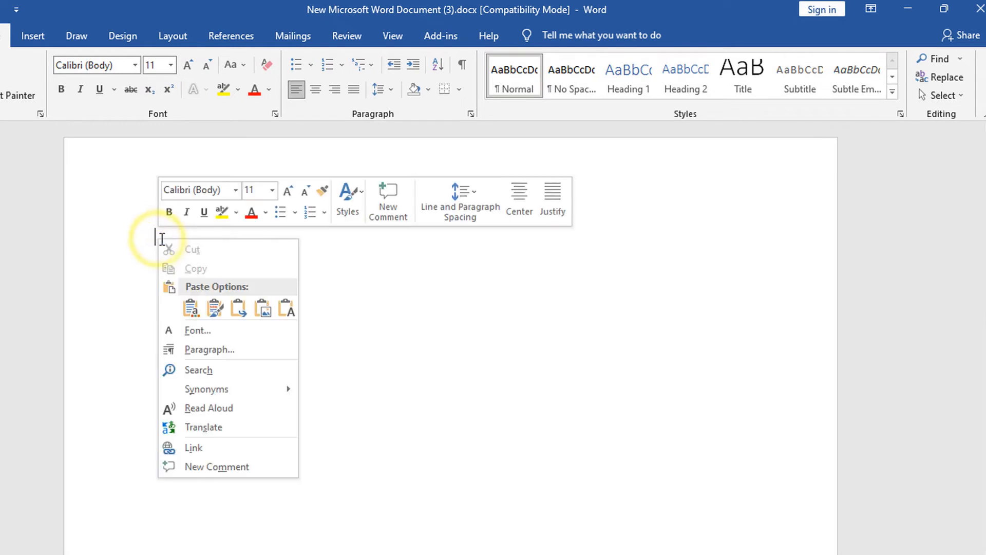
{"action": "left_click", "coordinate": [284, 310]}
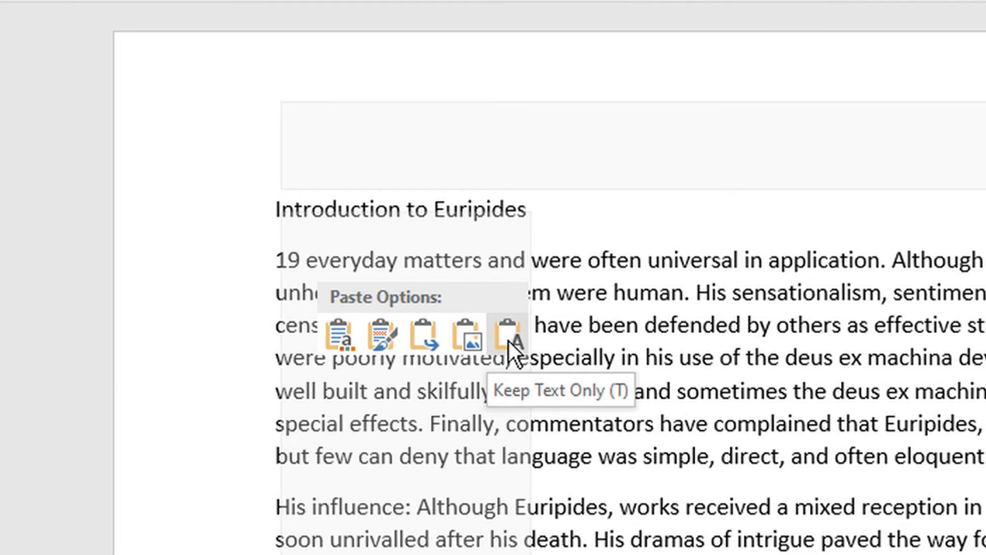
{"action": "left_click", "coordinate": [508, 337]}
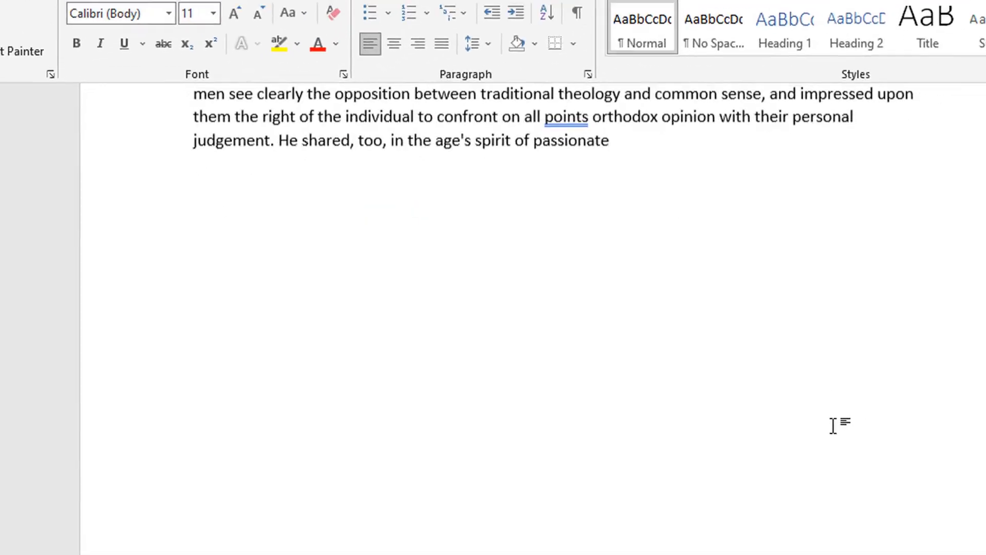
{"action": "scroll", "coordinate": [884, 344], "scroll_direction": "up", "scroll_amount": 5}
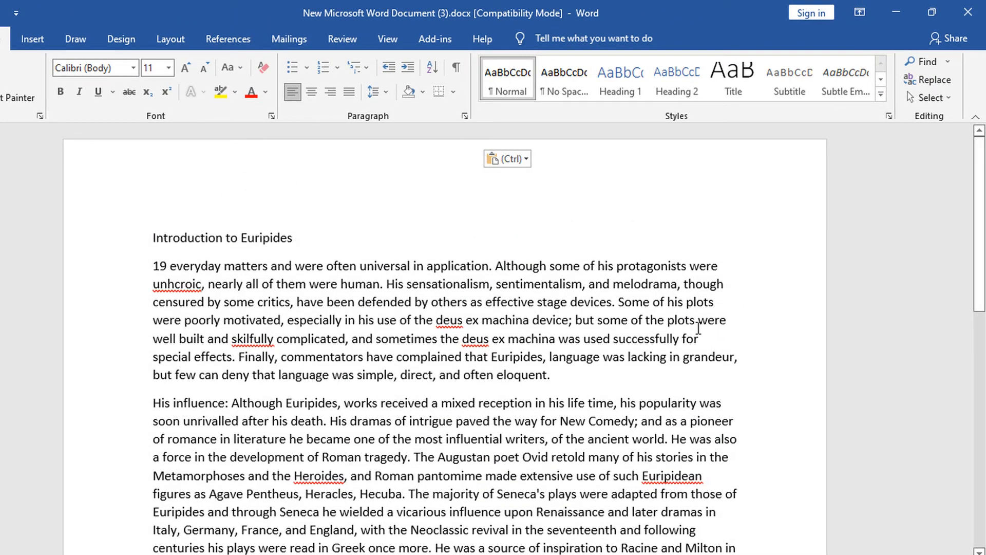
{"action": "scroll", "coordinate": [287, 343], "scroll_direction": "down", "scroll_amount": 3}
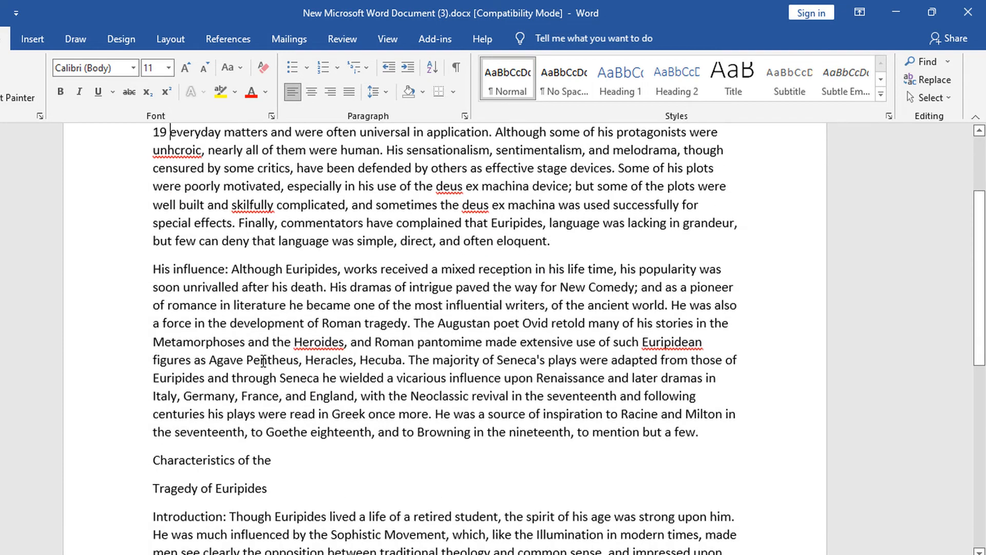
Step: Separate the page number 19 from the first paragraph and place it on the "Introduction to Euripides" line, spaced out with tabs toward the right margin
{"action": "scroll", "coordinate": [272, 346], "scroll_direction": "up", "scroll_amount": 3}
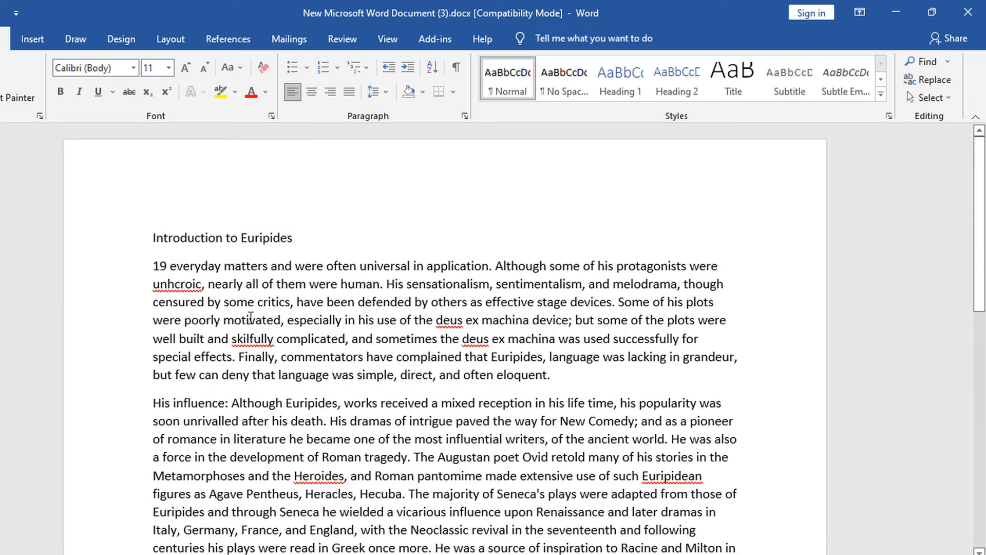
{"action": "scroll", "coordinate": [251, 318], "scroll_direction": "down", "scroll_amount": 1}
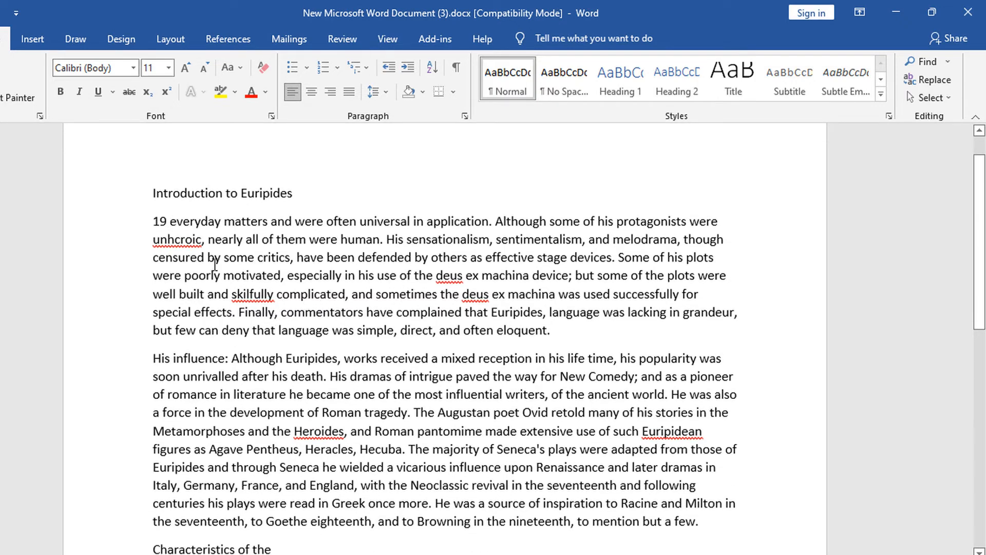
{"action": "key", "text": "Return"}
{"action": "left_click", "coordinate": [150, 221]}
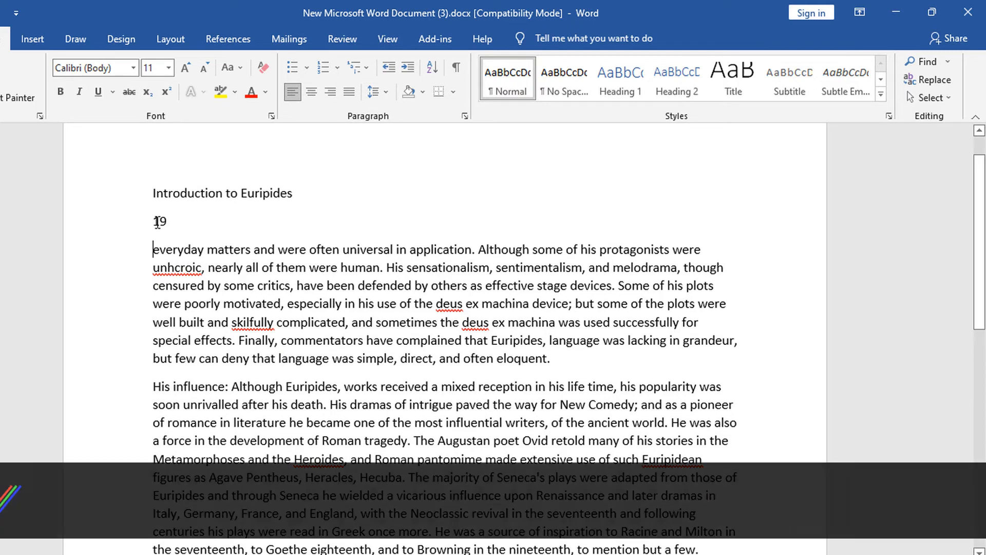
{"action": "key", "text": "BackSpace"}
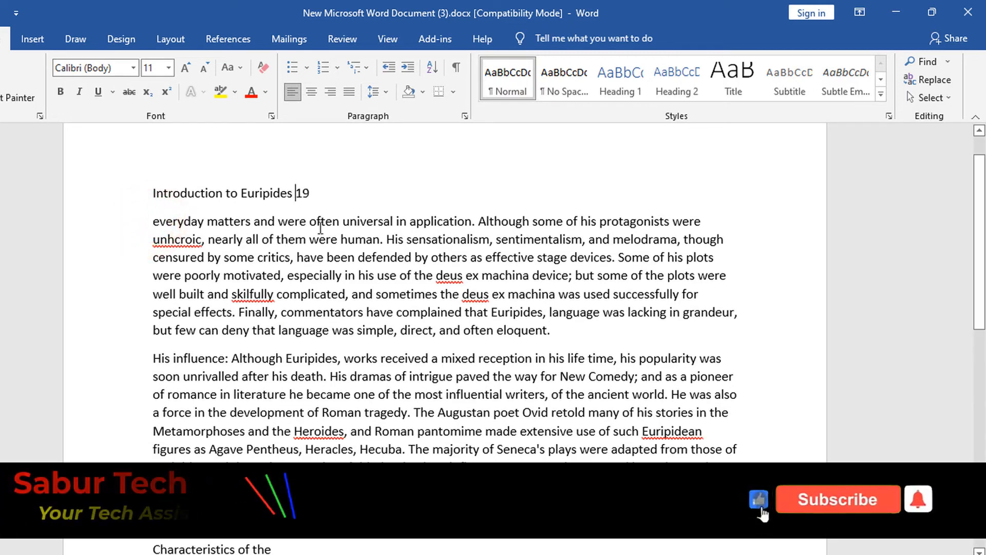
{"action": "key", "text": "Tab"}
{"action": "key", "text": "Tab"}
{"action": "key", "text": "Tab"}
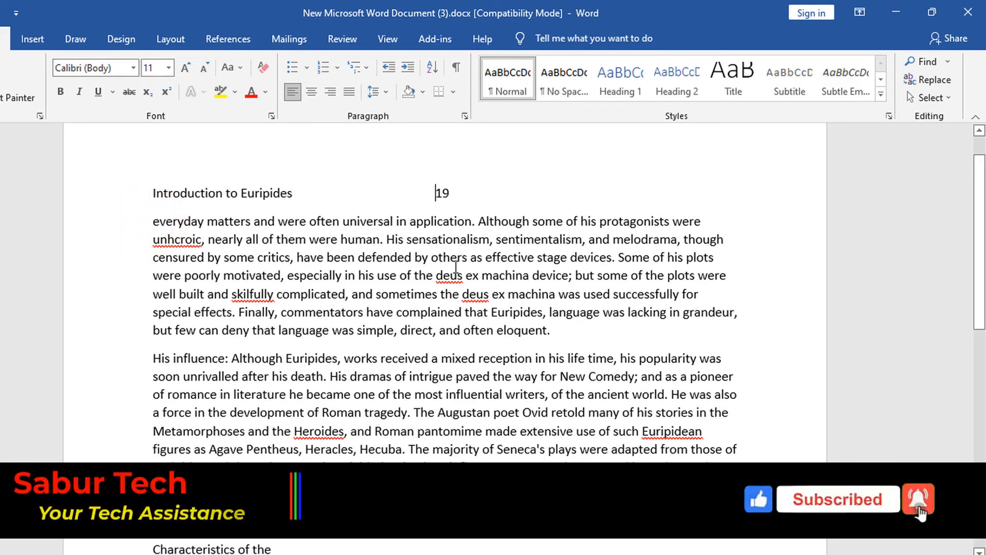
Step: Review the pasted text from the "Introduction to Euripides" heading line to the last paragraph, checking the layout and the converted wording
{"action": "scroll", "coordinate": [469, 249], "scroll_direction": "down", "scroll_amount": 2}
{"action": "scroll", "coordinate": [456, 252], "scroll_direction": "up", "scroll_amount": 1}
{"action": "scroll", "coordinate": [456, 251], "scroll_direction": "up", "scroll_amount": 2}
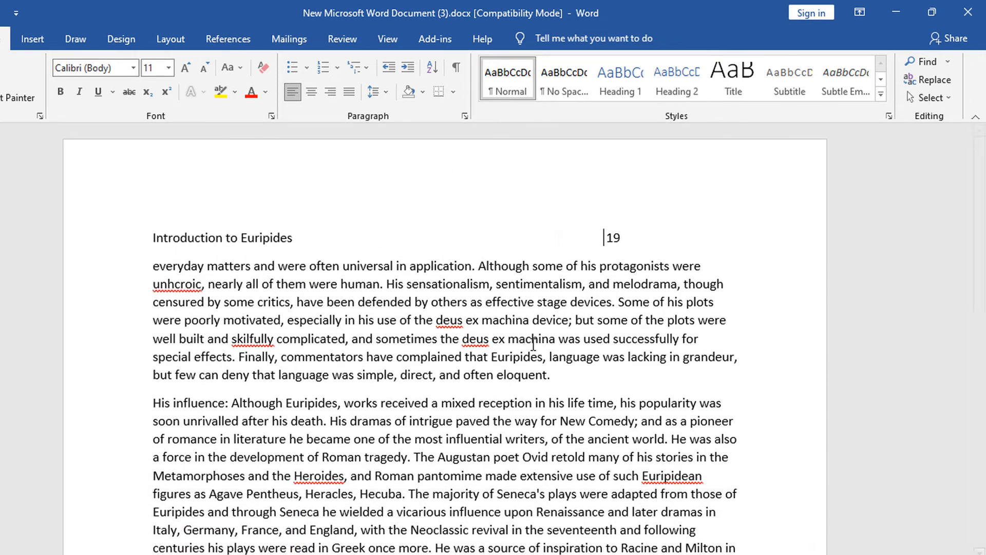
{"action": "scroll", "coordinate": [542, 344], "scroll_direction": "down", "scroll_amount": 6}
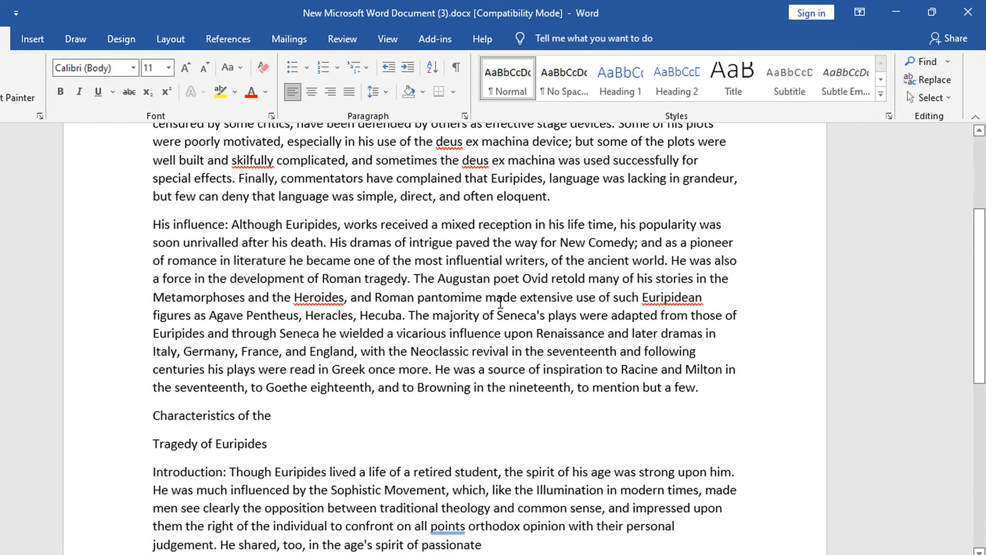
{"action": "scroll", "coordinate": [485, 308], "scroll_direction": "up", "scroll_amount": 4}
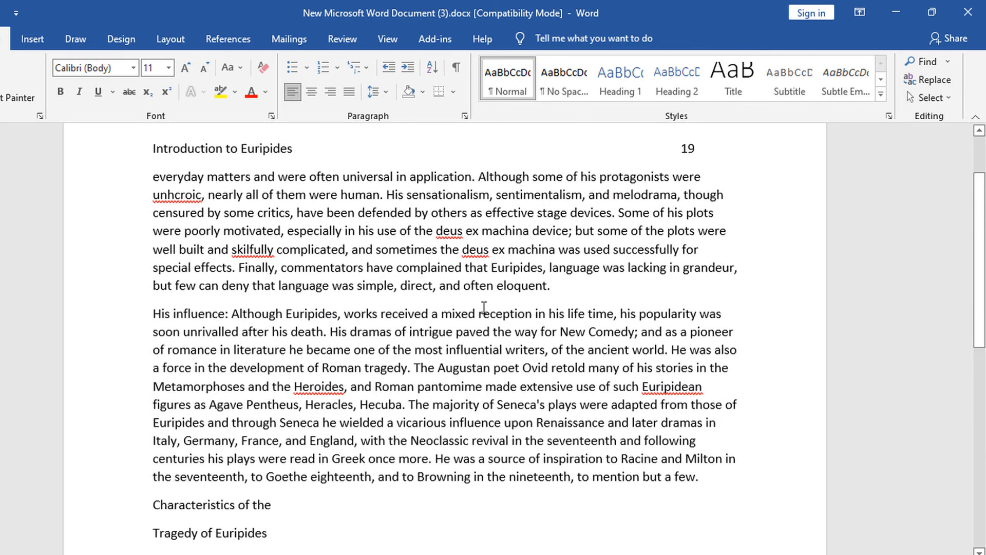
{"action": "scroll", "coordinate": [484, 308], "scroll_direction": "up", "scroll_amount": 1}
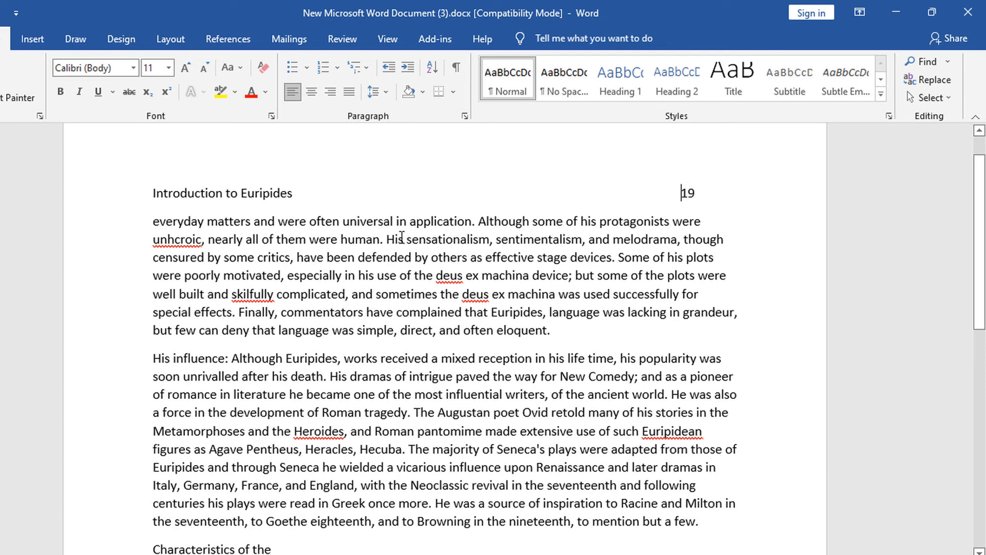
{"action": "scroll", "coordinate": [429, 283], "scroll_direction": "down", "scroll_amount": 1}
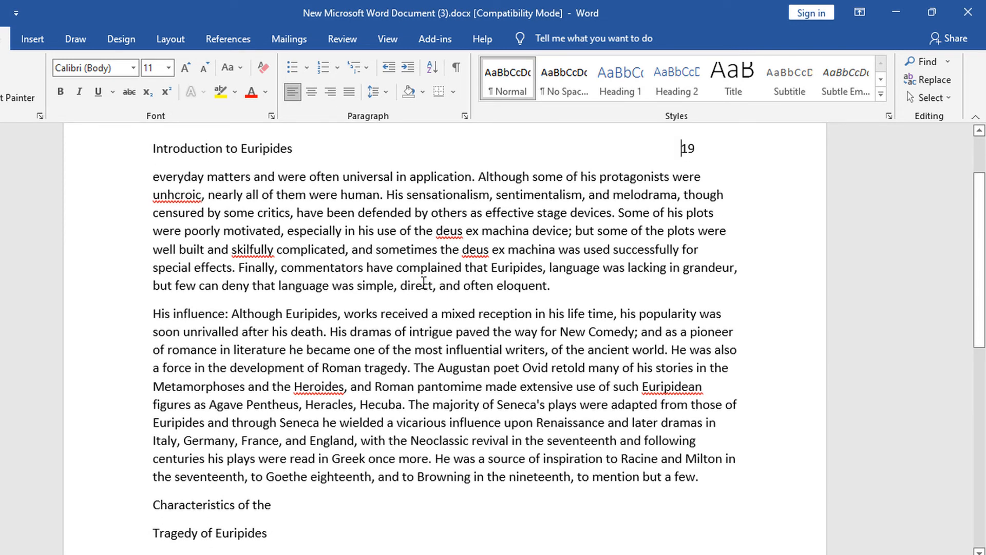
{"action": "scroll", "coordinate": [421, 285], "scroll_direction": "down", "scroll_amount": 3}
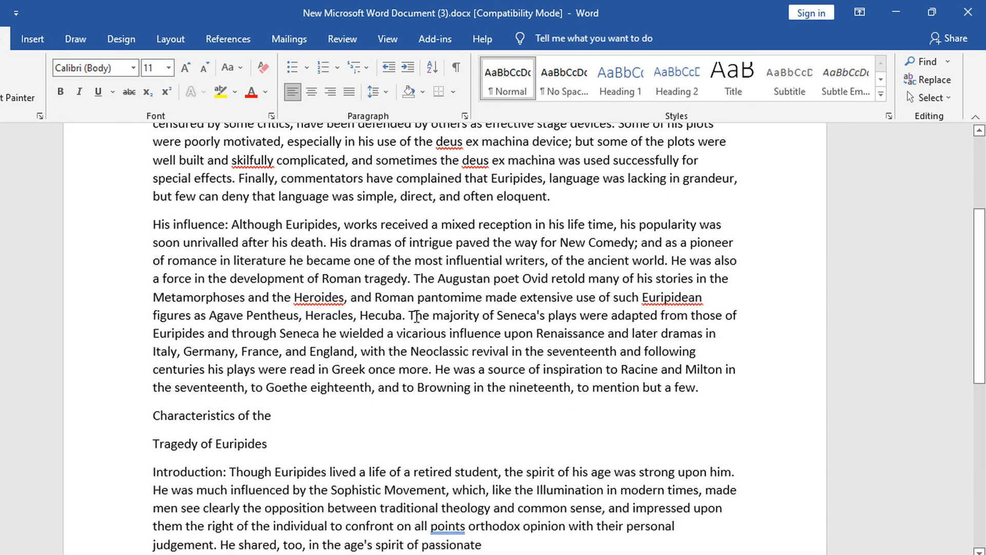
{"action": "scroll", "coordinate": [414, 328], "scroll_direction": "up", "scroll_amount": 3}
{"action": "scroll", "coordinate": [413, 336], "scroll_direction": "up", "scroll_amount": 2}
{"action": "scroll", "coordinate": [458, 310], "scroll_direction": "down", "scroll_amount": 1}
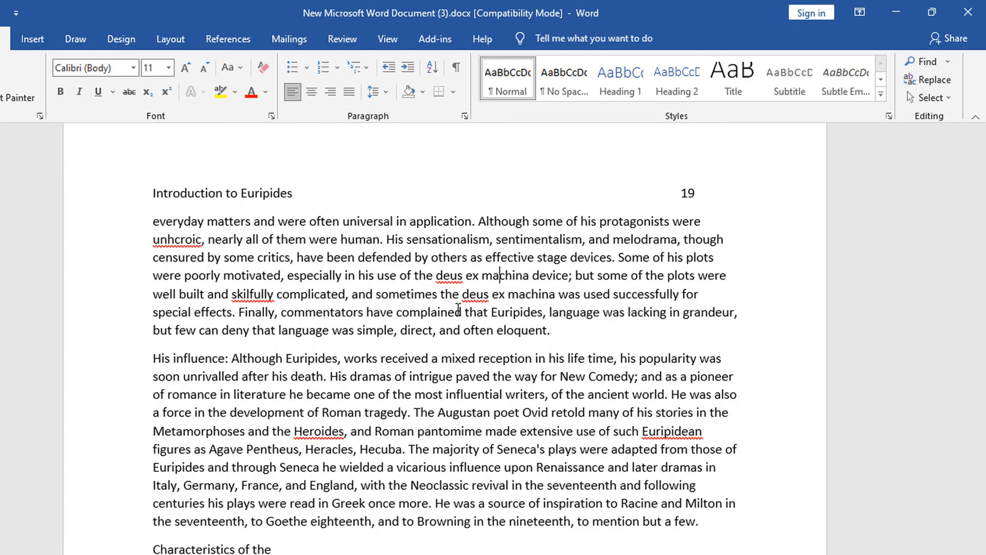